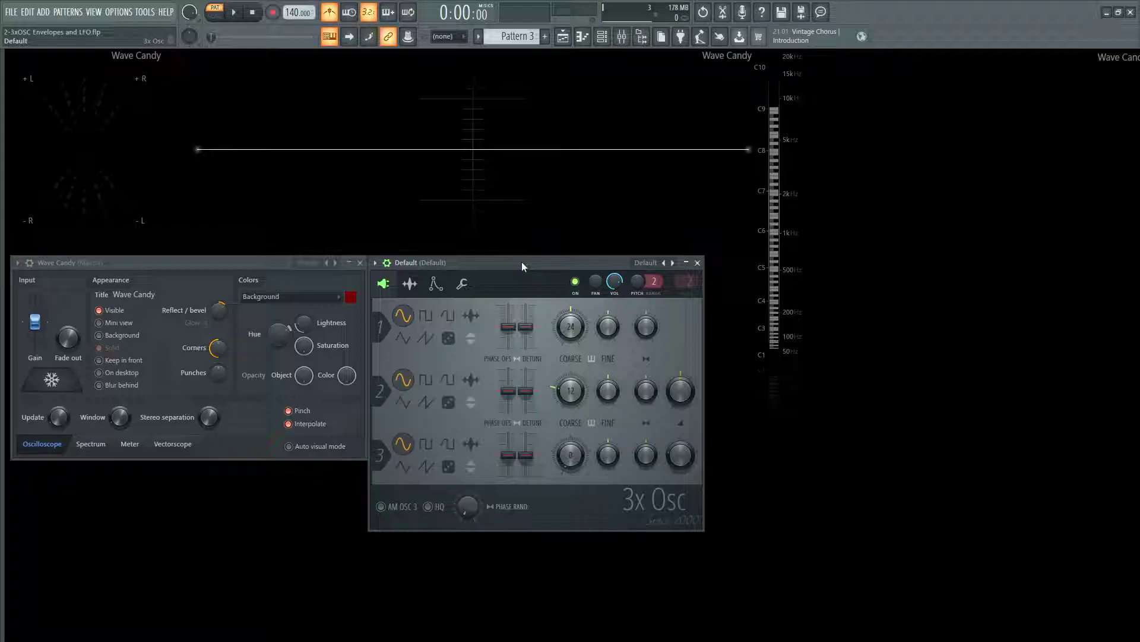
{"action": "key", "text": "F6"}
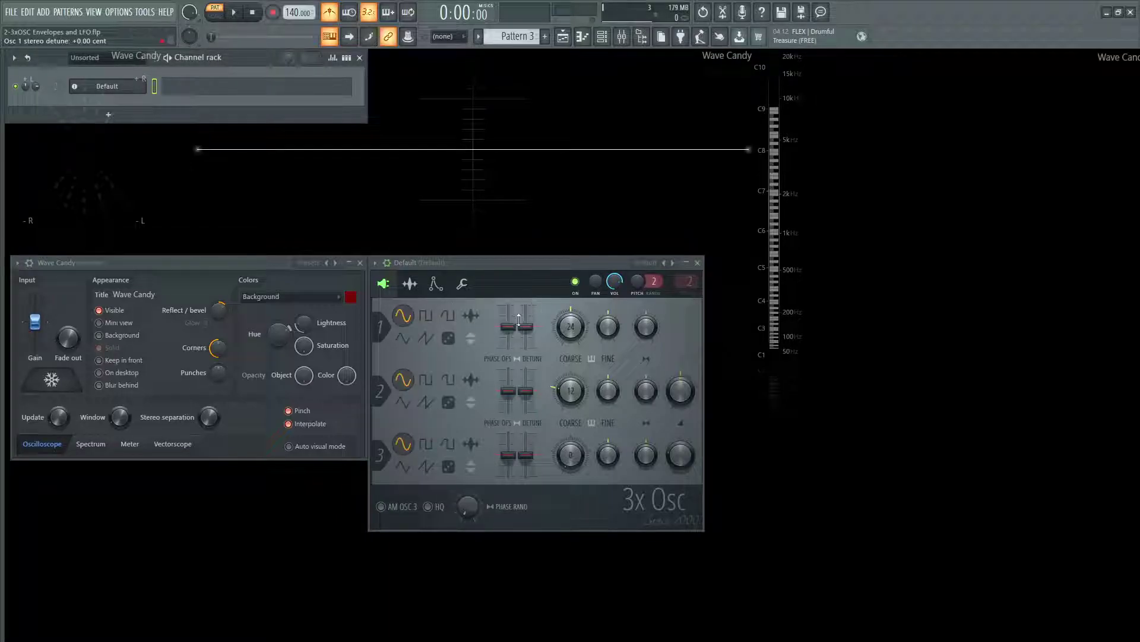
{"action": "left_click", "coordinate": [375, 263]}
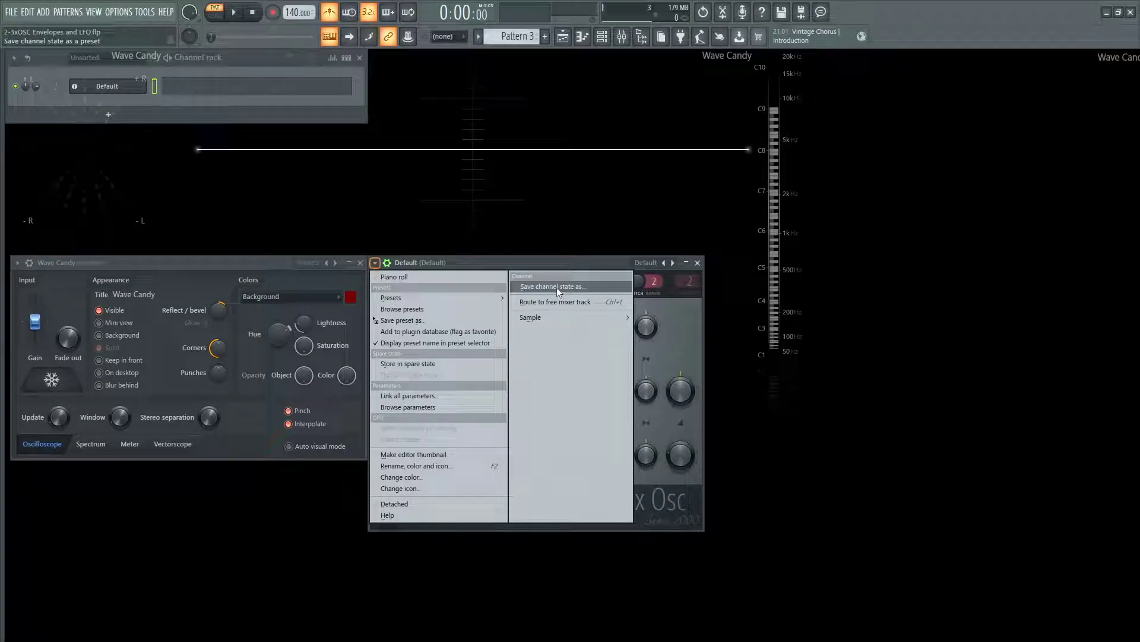
{"action": "left_click", "coordinate": [555, 262]}
{"action": "left_click", "coordinate": [443, 290]}
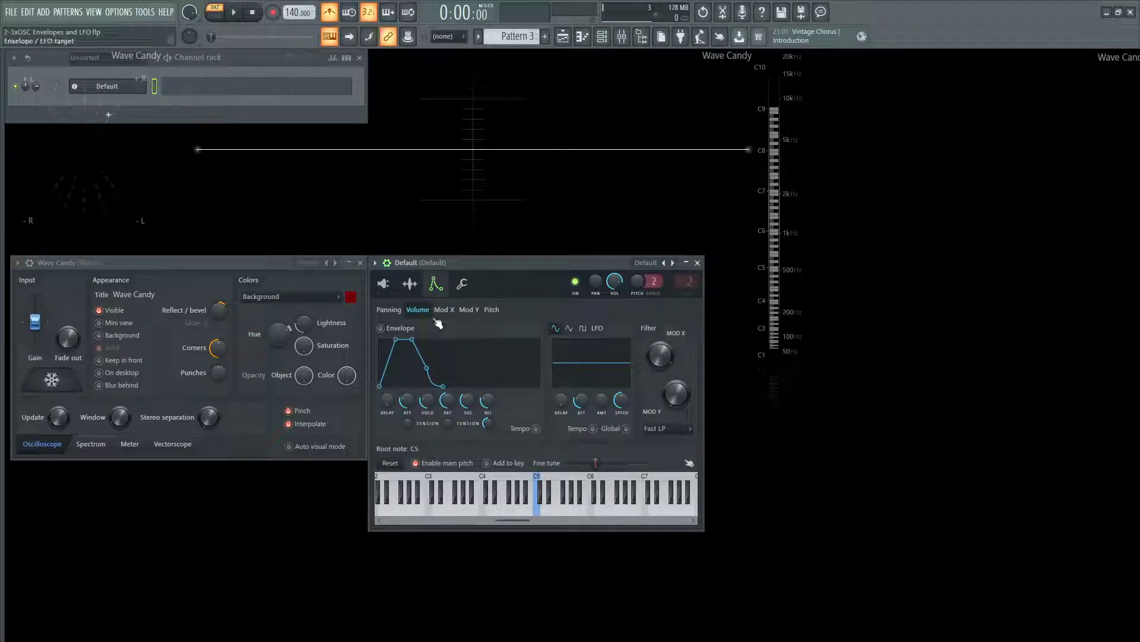
{"action": "left_click", "coordinate": [384, 285]}
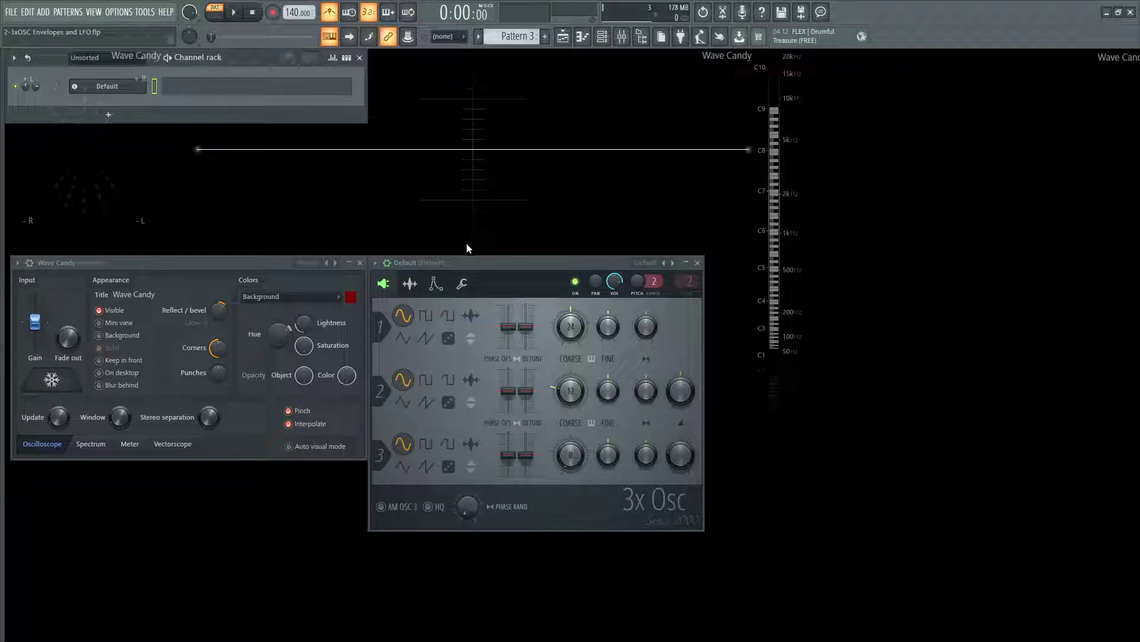
- Hide the channel rack, switch oscillator 1 to a saw wave, and play a few test notes
{"action": "key", "text": "F6"}
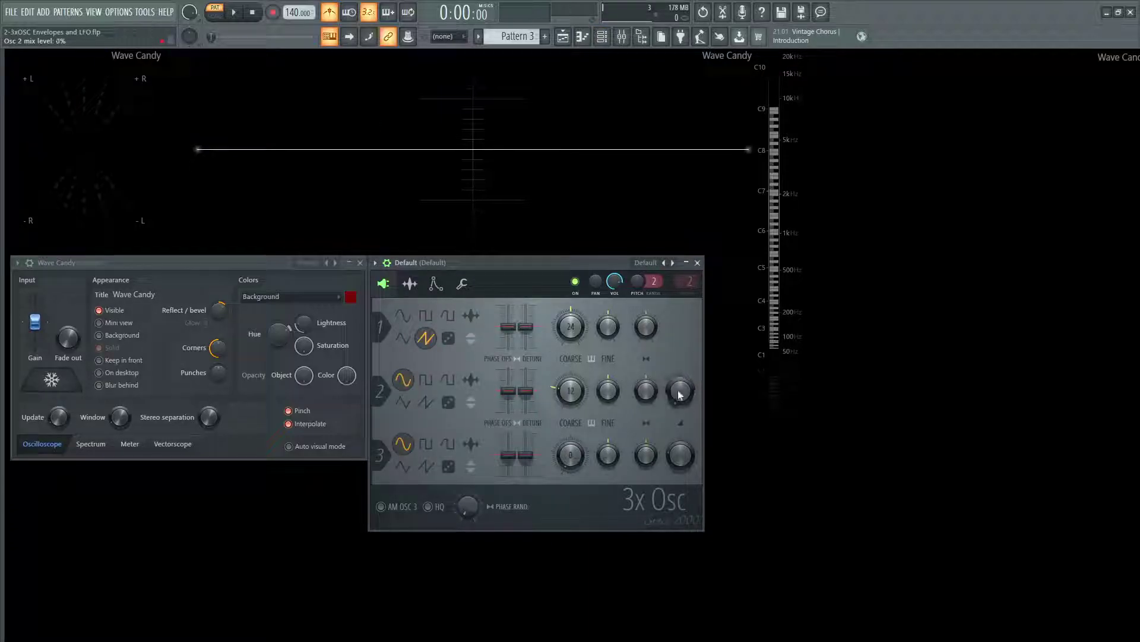
{"action": "key", "text": "v"}
{"action": "key", "text": "c"}
{"action": "key", "text": "x"}
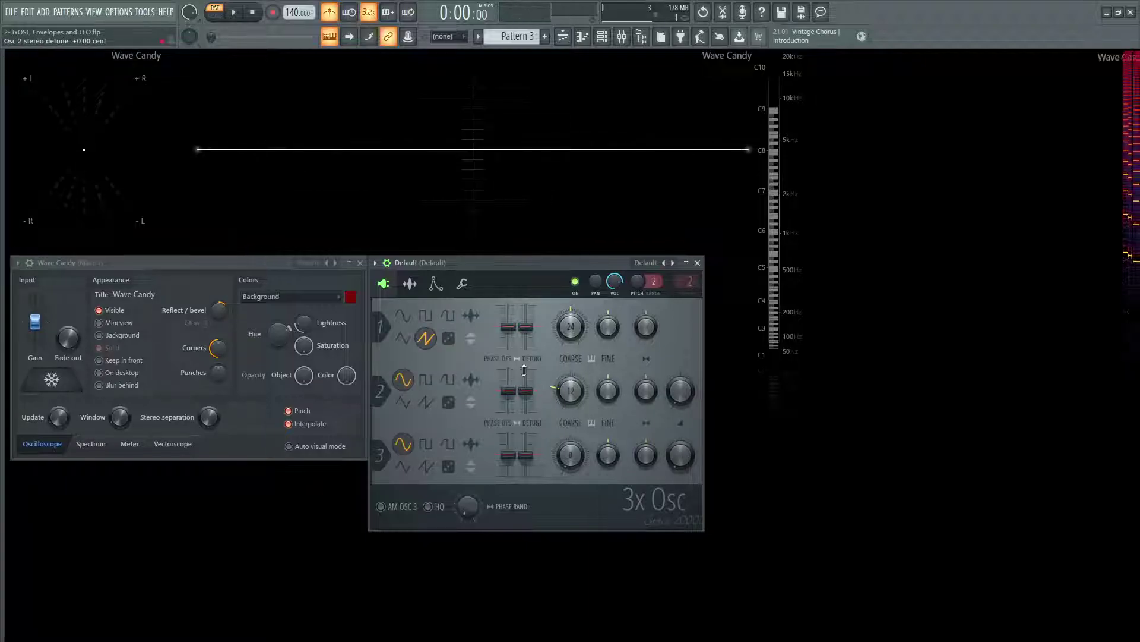
{"action": "key", "text": "c"}
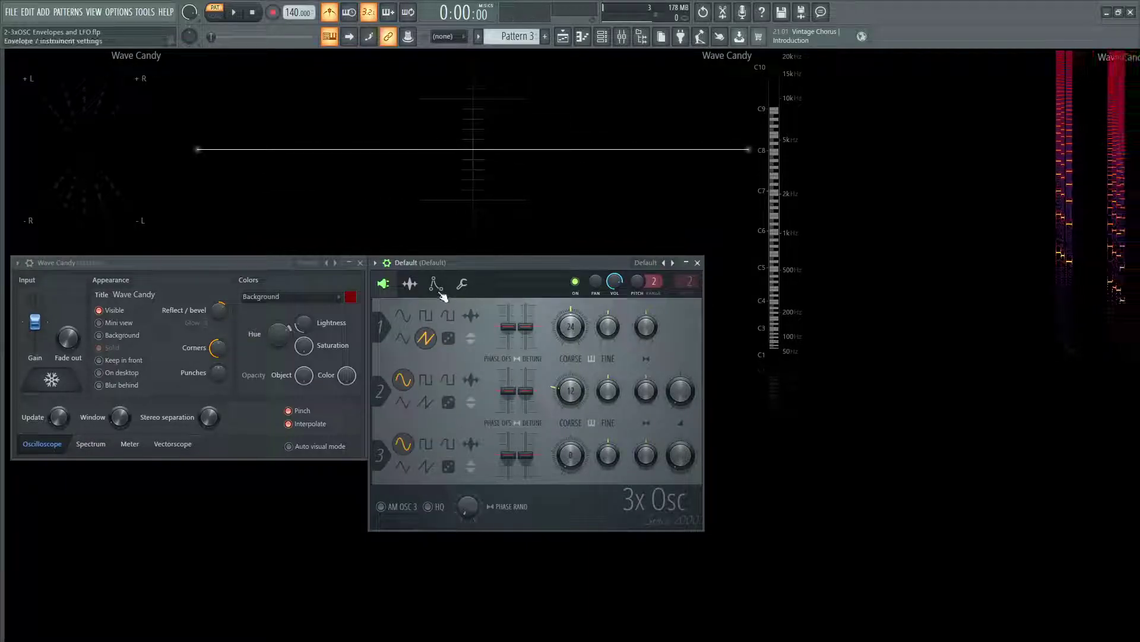
- Examine the Panning, Volume, Mod X, Mod Y and Pitch targets in the envelope / instrument settings, ending on Volume
{"action": "left_click", "coordinate": [439, 290]}
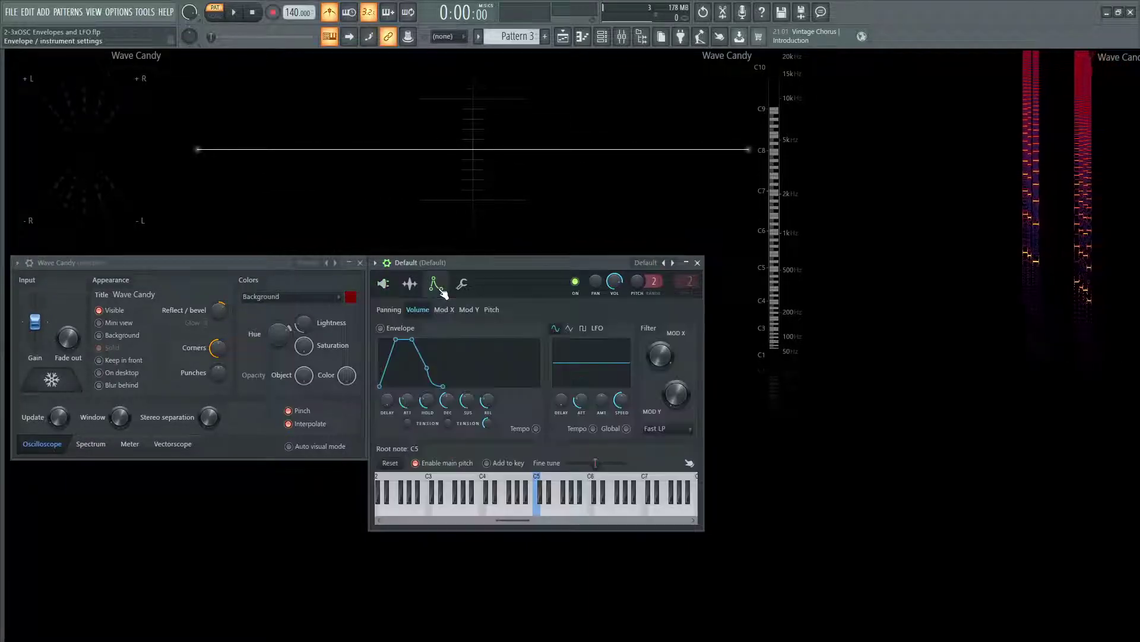
{"action": "left_click", "coordinate": [387, 262]}
{"action": "left_click", "coordinate": [389, 265]}
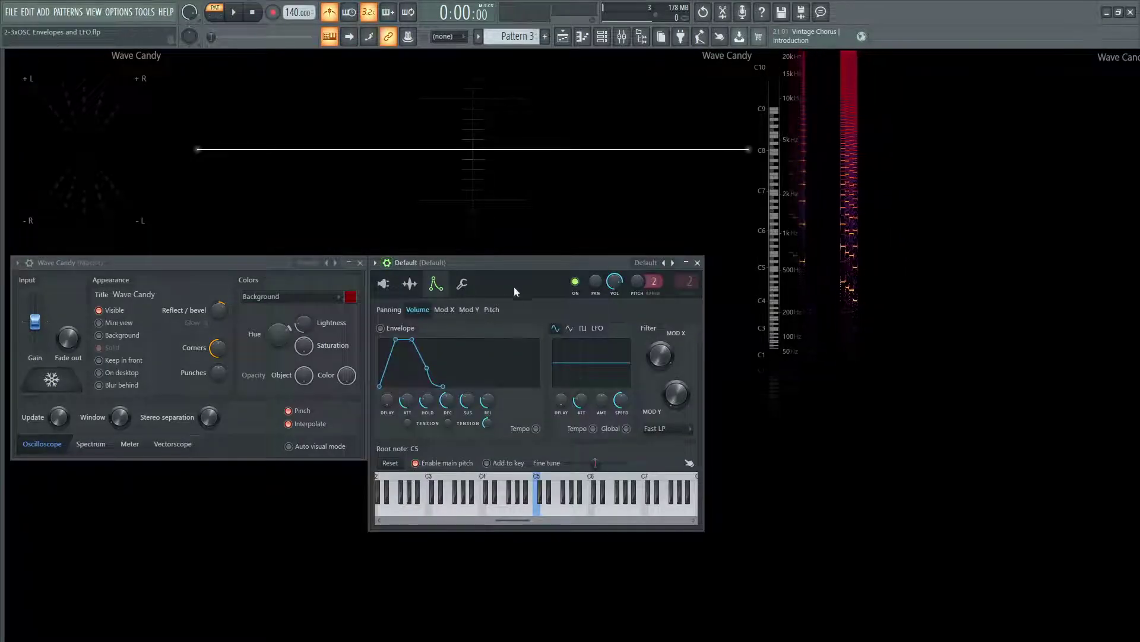
{"action": "left_click", "coordinate": [384, 312]}
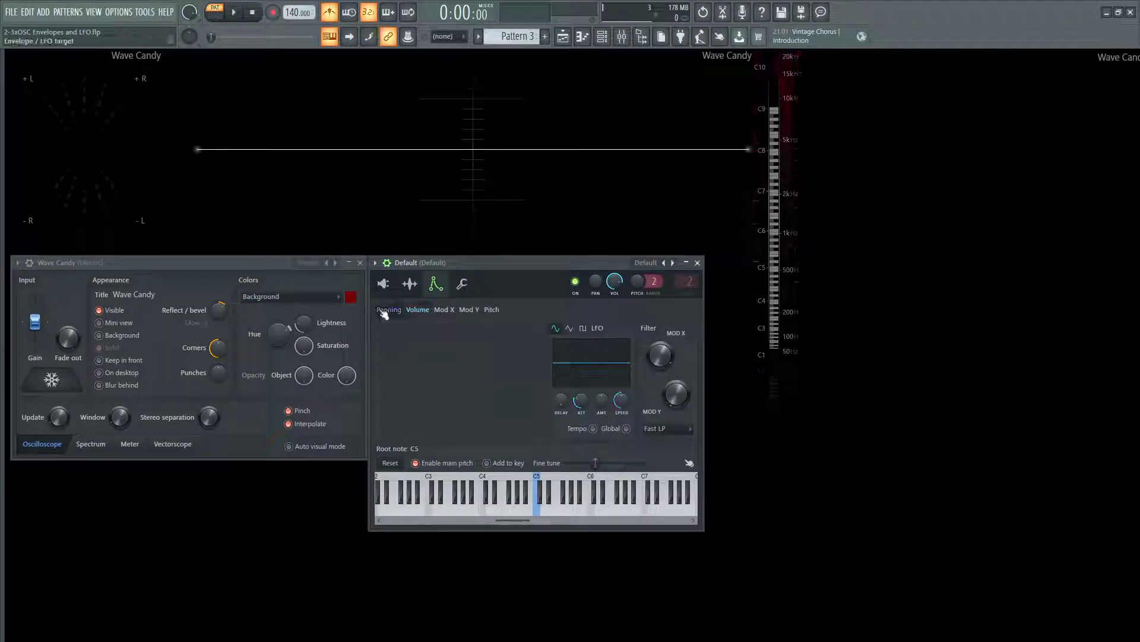
{"action": "left_click", "coordinate": [415, 311]}
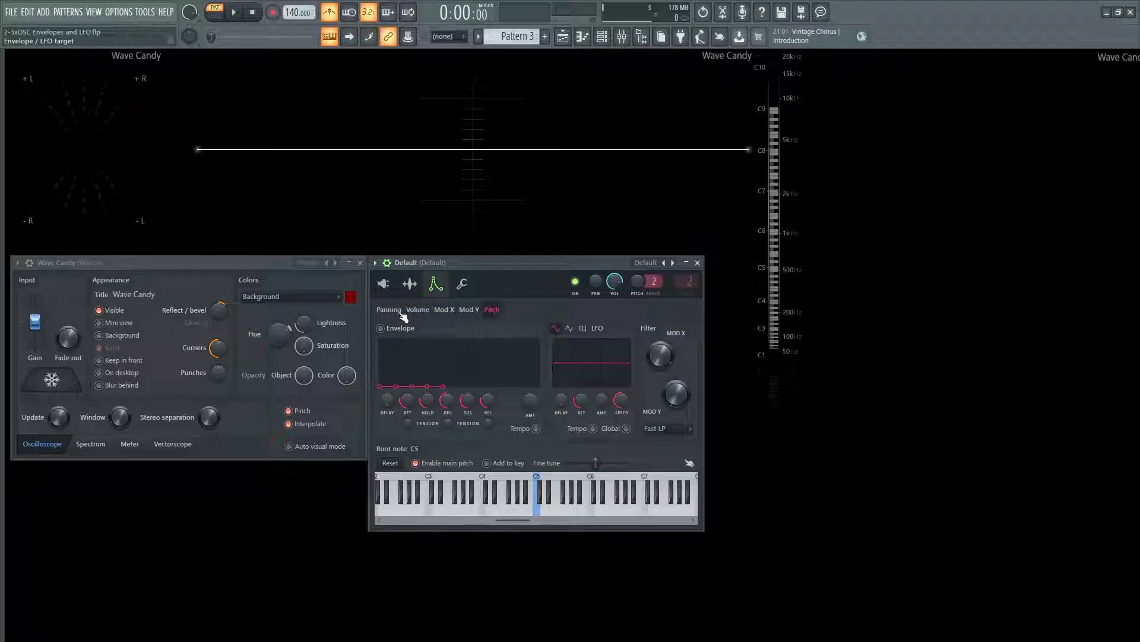
{"action": "left_click", "coordinate": [416, 310]}
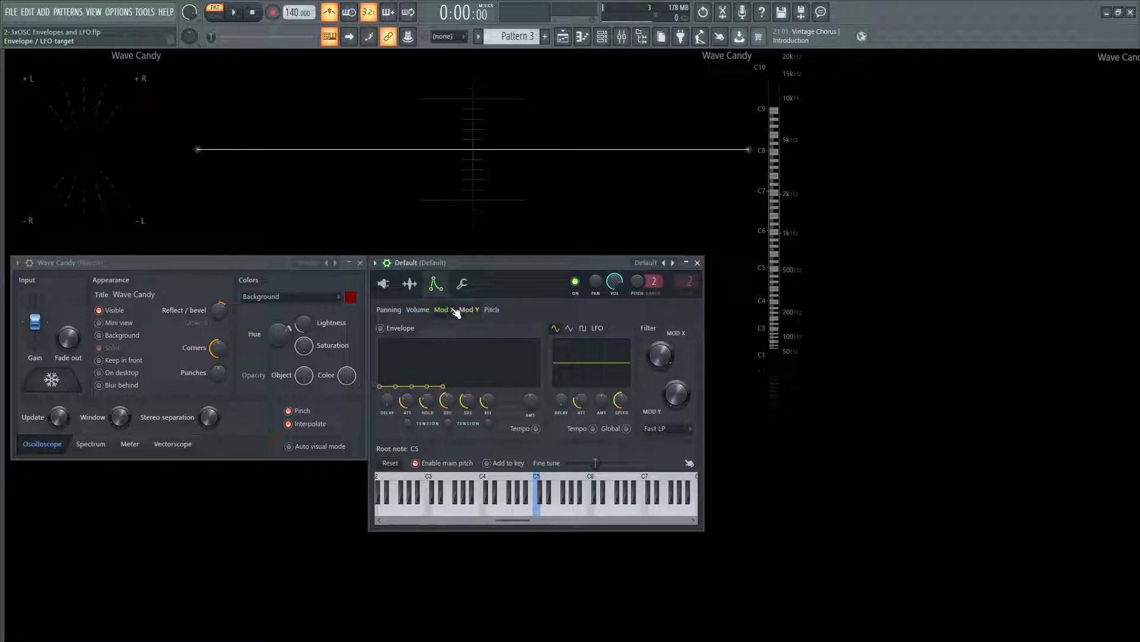
{"action": "left_click", "coordinate": [392, 311]}
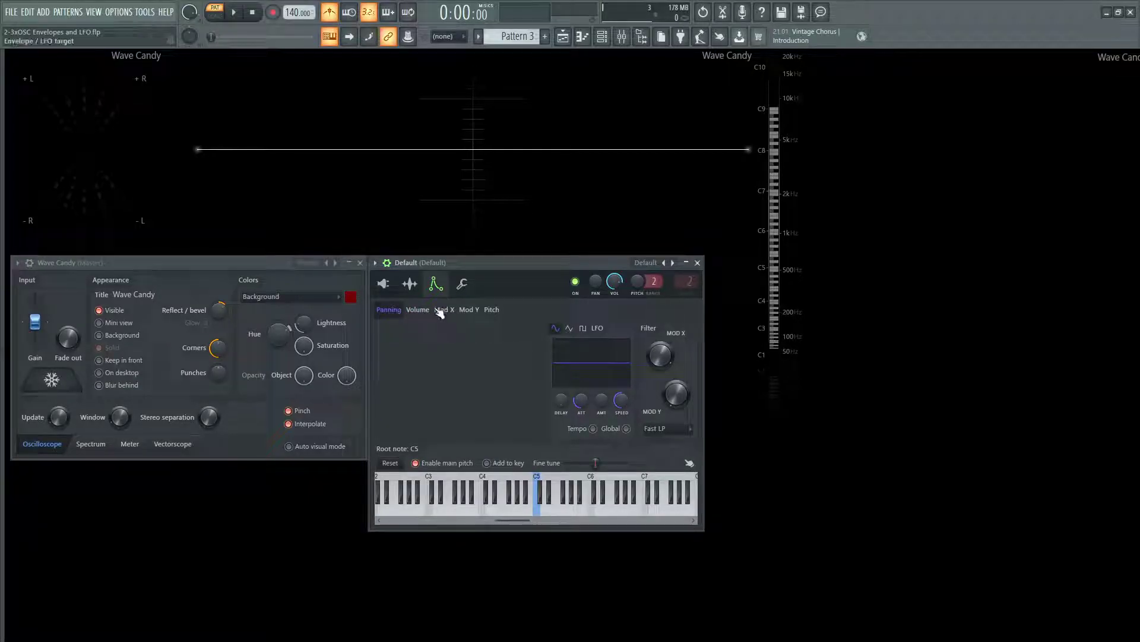
{"action": "left_click", "coordinate": [418, 311]}
{"action": "left_click", "coordinate": [395, 315]}
{"action": "left_click", "coordinate": [419, 314]}
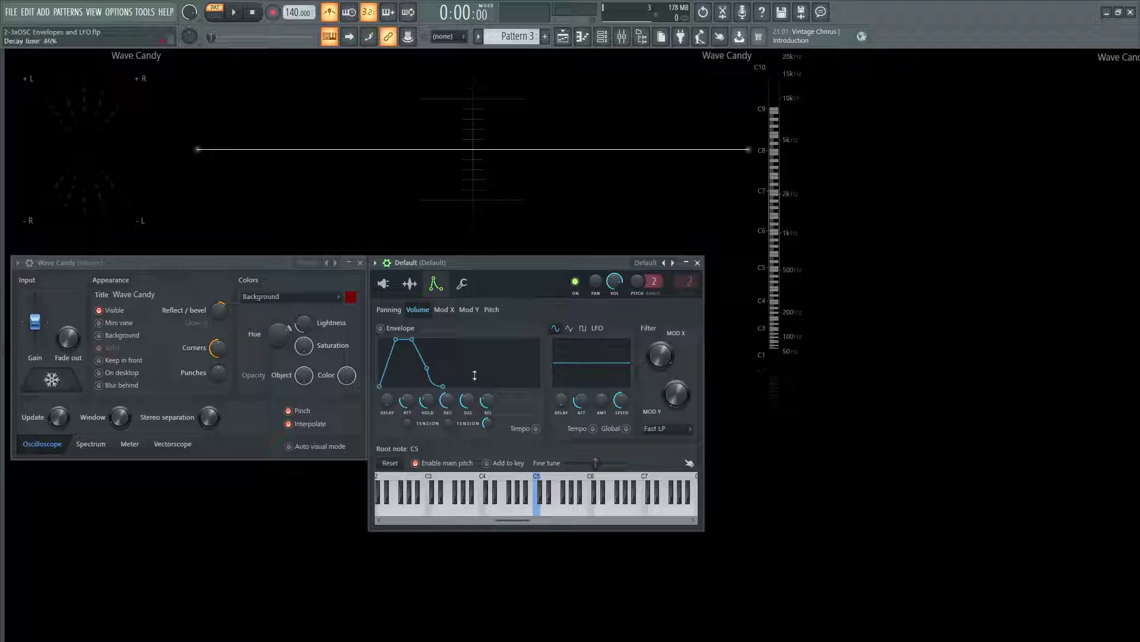
- Enable the volume envelope and raise its delay to 33%, playing notes to check the effect
{"action": "left_click", "coordinate": [381, 328]}
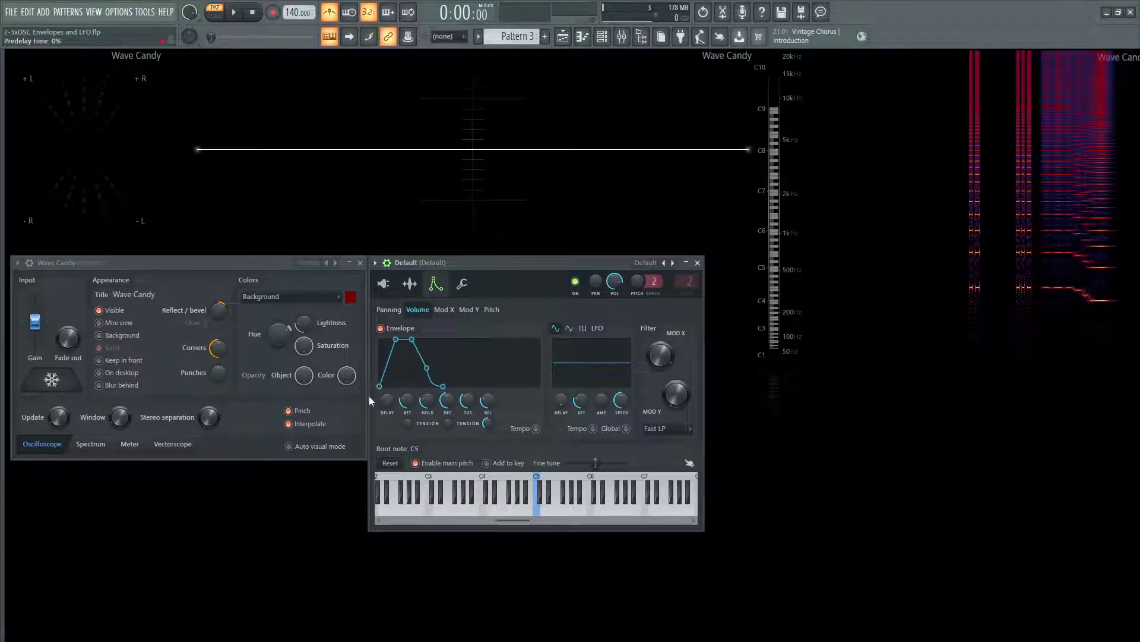
{"action": "key", "text": "v"}
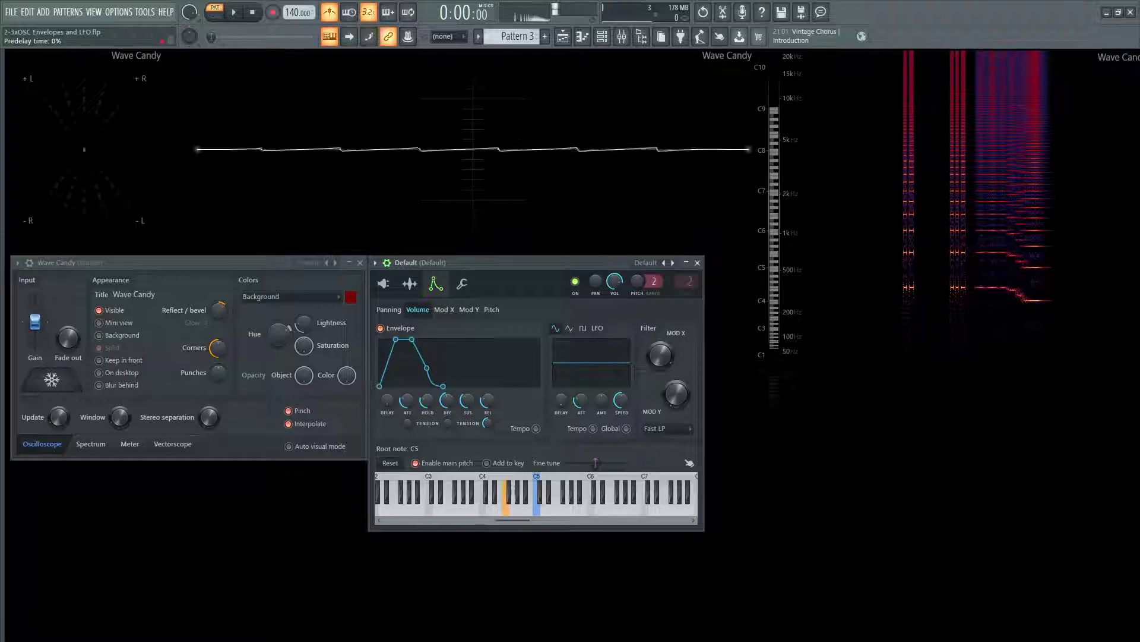
{"action": "left_click_drag", "start_coordinate": [386, 402], "coordinate": [386, 387]}
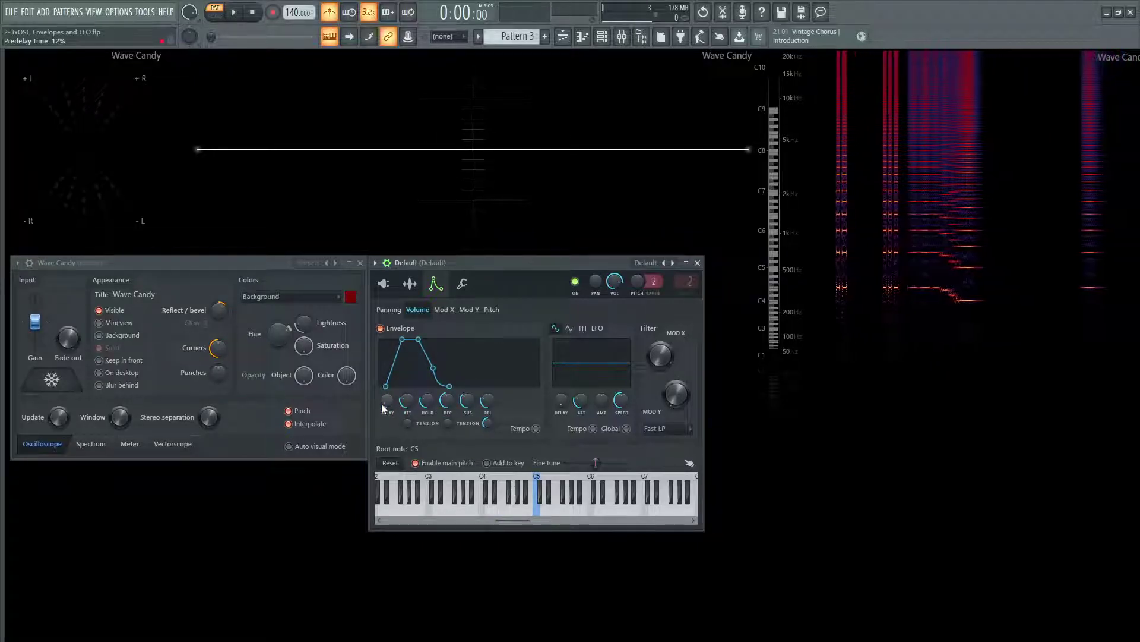
{"action": "left_click_drag", "start_coordinate": [381, 404], "coordinate": [381, 392]}
{"action": "key", "text": "v"}
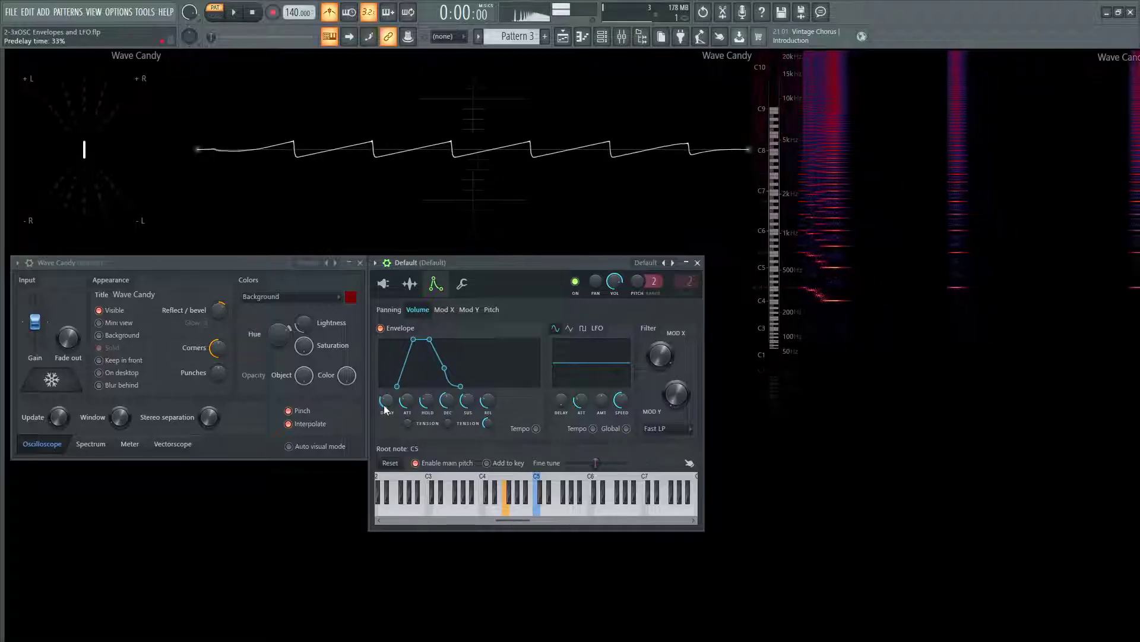
- Bring the volume envelope's delay back to zero and shorten its attack, playing test notes
{"action": "left_click_drag", "start_coordinate": [385, 405], "coordinate": [428, 400]}
{"action": "key", "text": "v"}
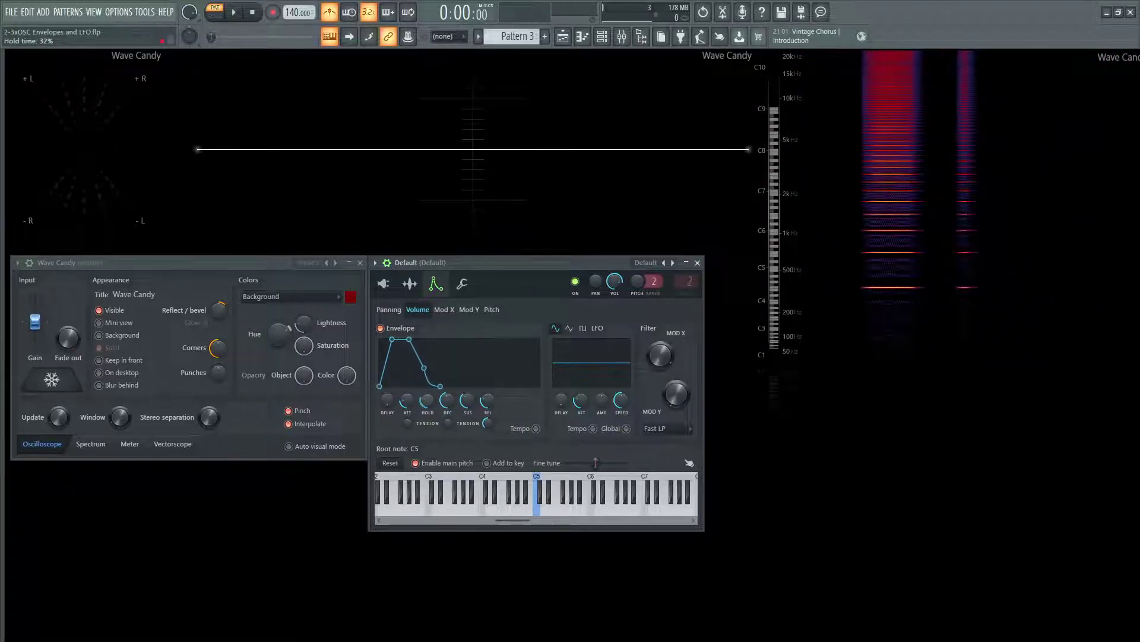
{"action": "key", "text": "v"}
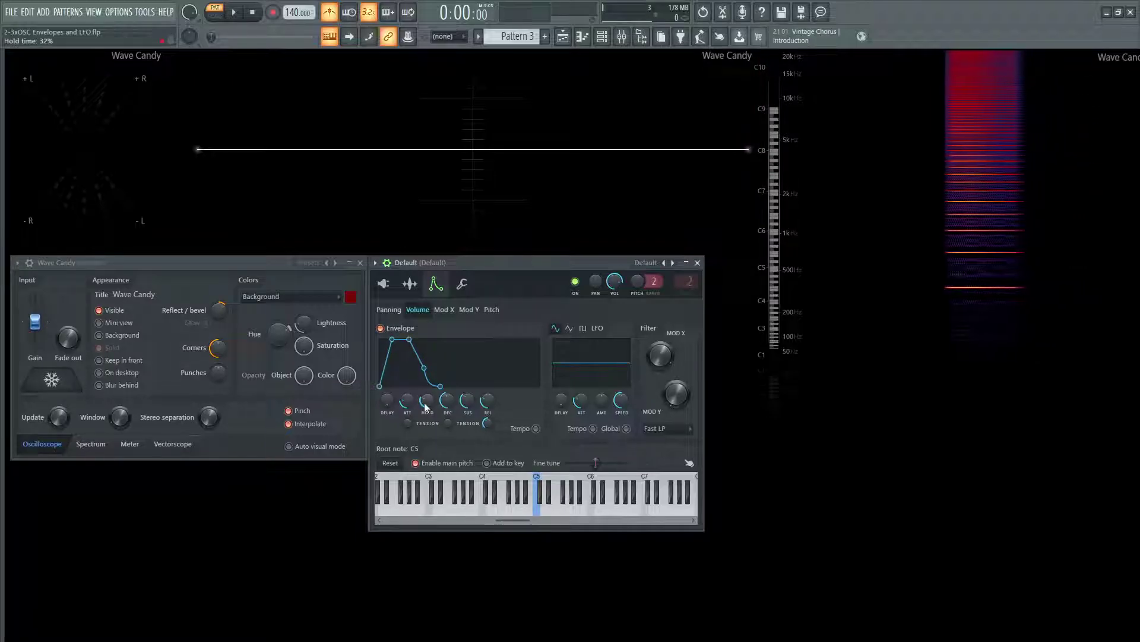
- Reshape the volume envelope with no hold, a higher sustain, a longer release and adjusted tensions, and switch the envelope off
{"action": "mouse_move", "coordinate": [428, 400]}
{"action": "left_mouse_down"}
{"action": "mouse_move", "coordinate": [427, 389]}
{"action": "mouse_move", "coordinate": [428, 419]}
{"action": "left_mouse_up"}
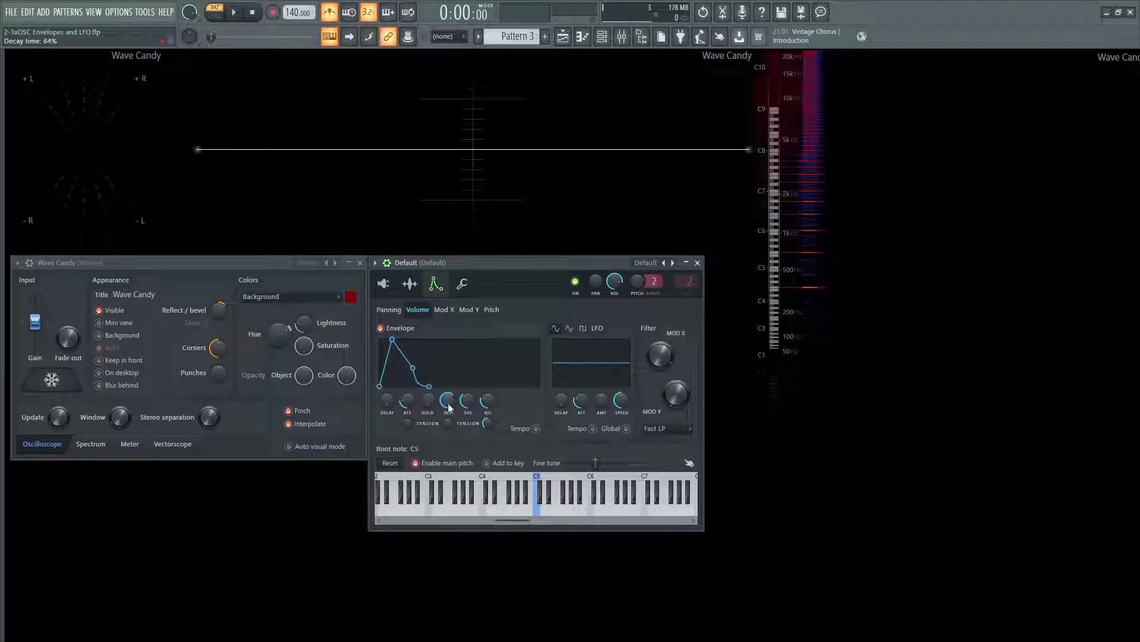
{"action": "left_click_drag", "start_coordinate": [449, 407], "coordinate": [487, 403]}
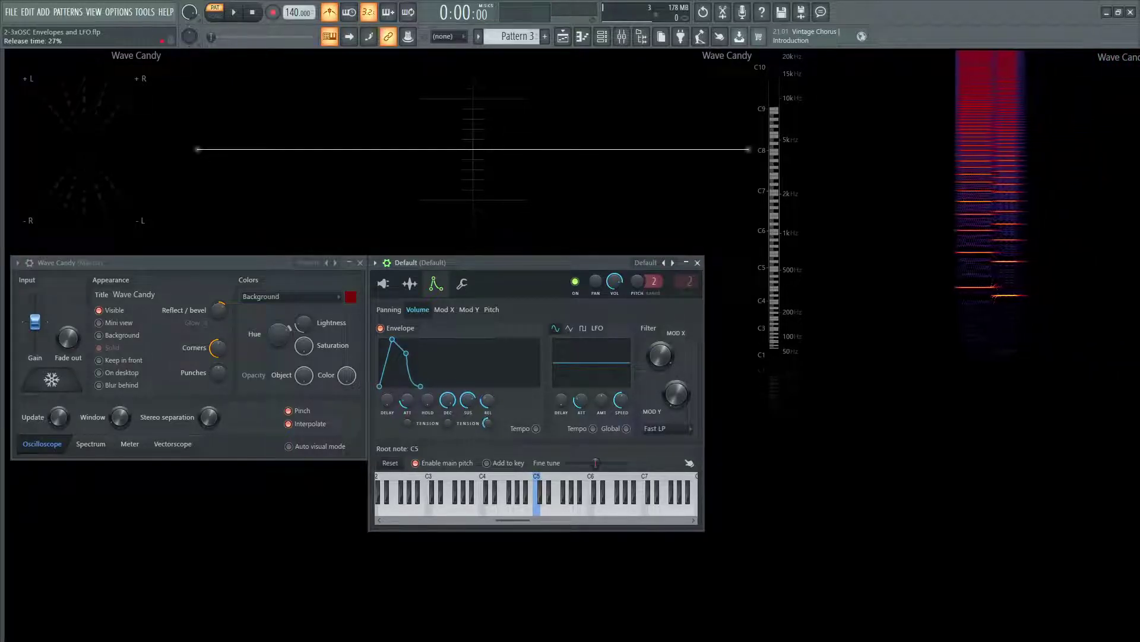
{"action": "scroll", "coordinate": [486, 405], "scroll_direction": "up", "scroll_amount": 7}
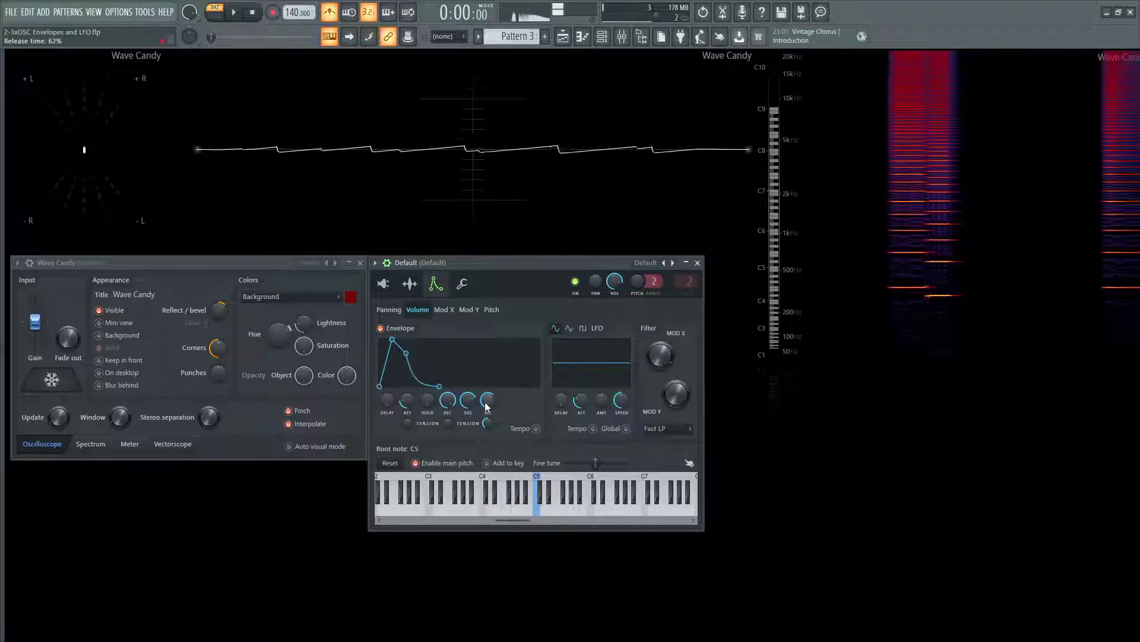
{"action": "left_click_drag", "start_coordinate": [485, 405], "coordinate": [486, 421]}
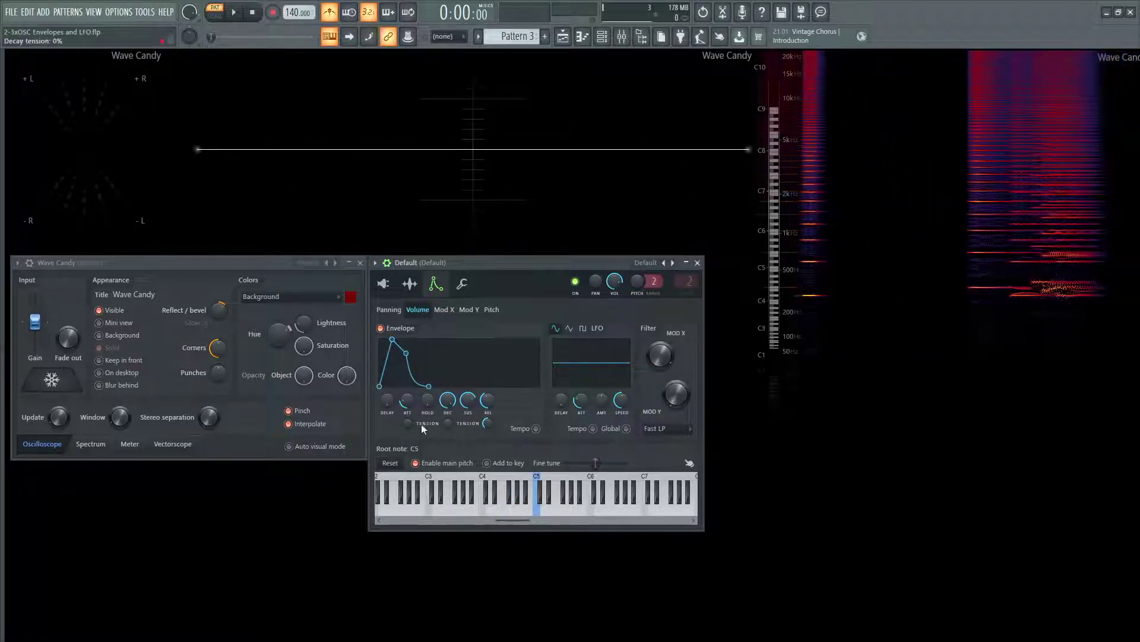
{"action": "left_click_drag", "start_coordinate": [408, 423], "coordinate": [448, 410]}
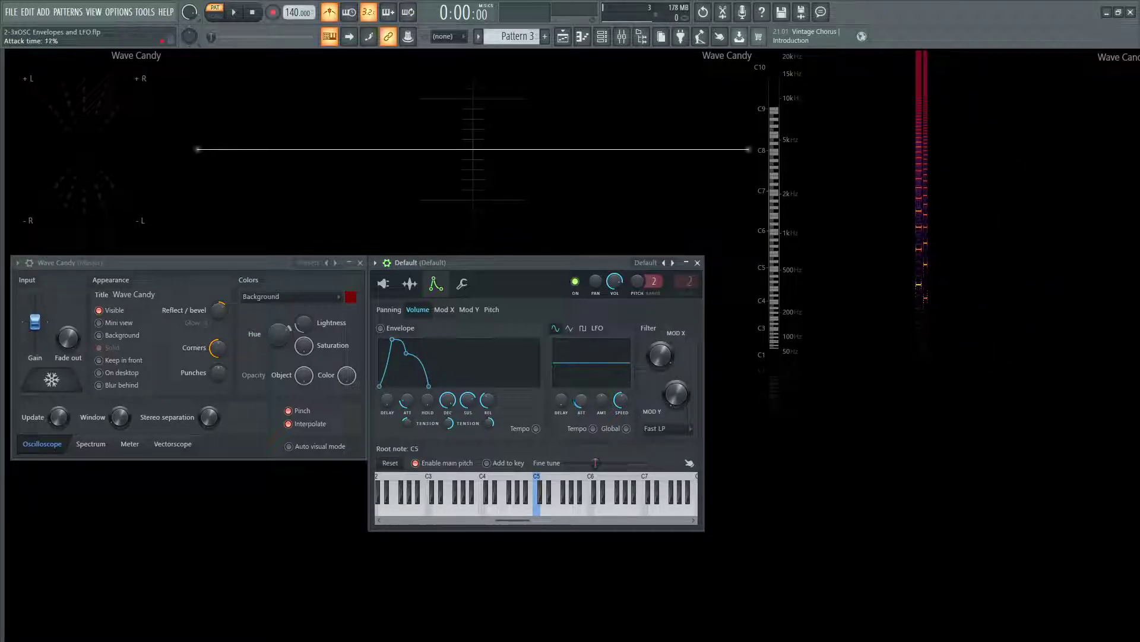
- Play several notes to hear the sound without the volume envelope
{"action": "key", "text": "v"}
{"action": "key", "text": "z"}
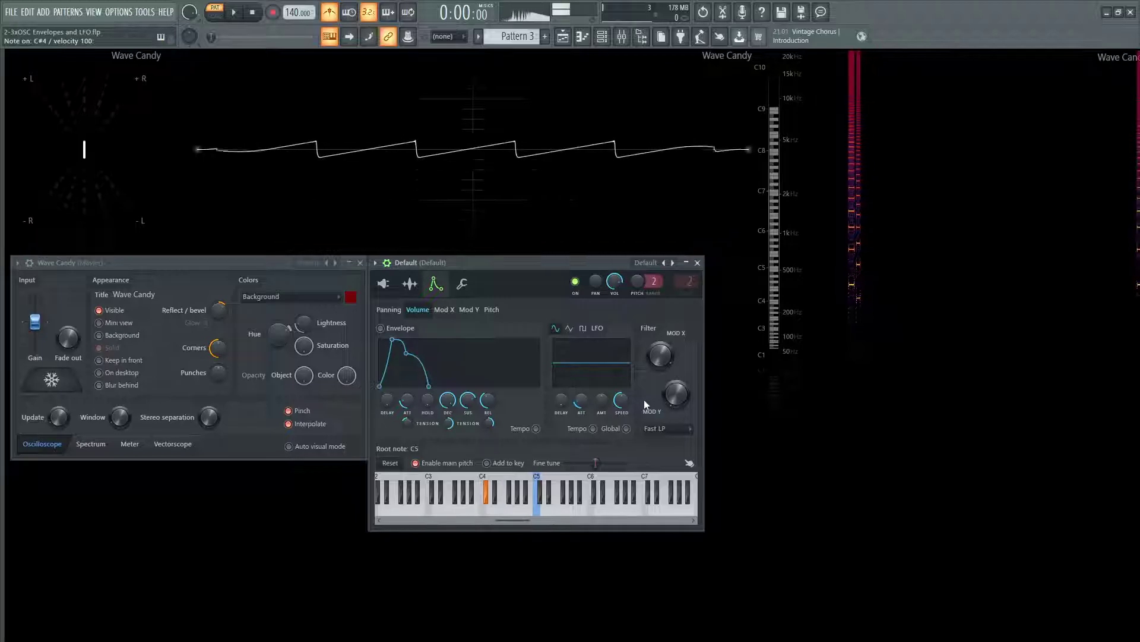
{"action": "key", "text": "x"}
{"action": "key", "text": "z"}
{"action": "key", "text": "b"}
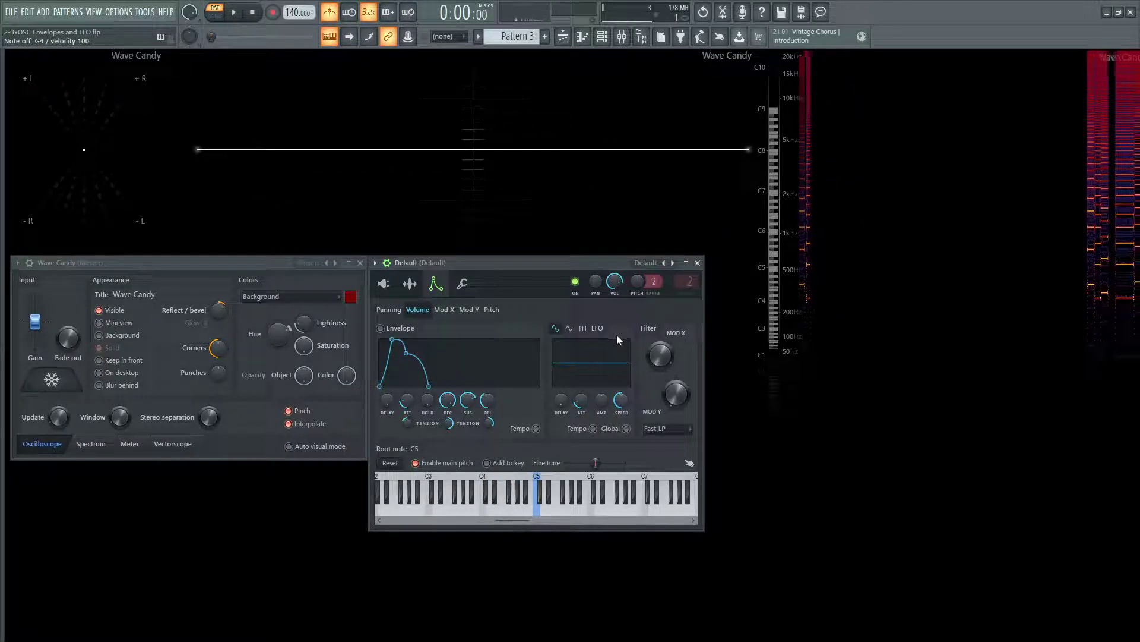
- Try the triangle and square shapes for the volume LFO, return to sine, and raise its amount, playing a test note
{"action": "left_click", "coordinate": [569, 329]}
{"action": "left_click", "coordinate": [583, 328]}
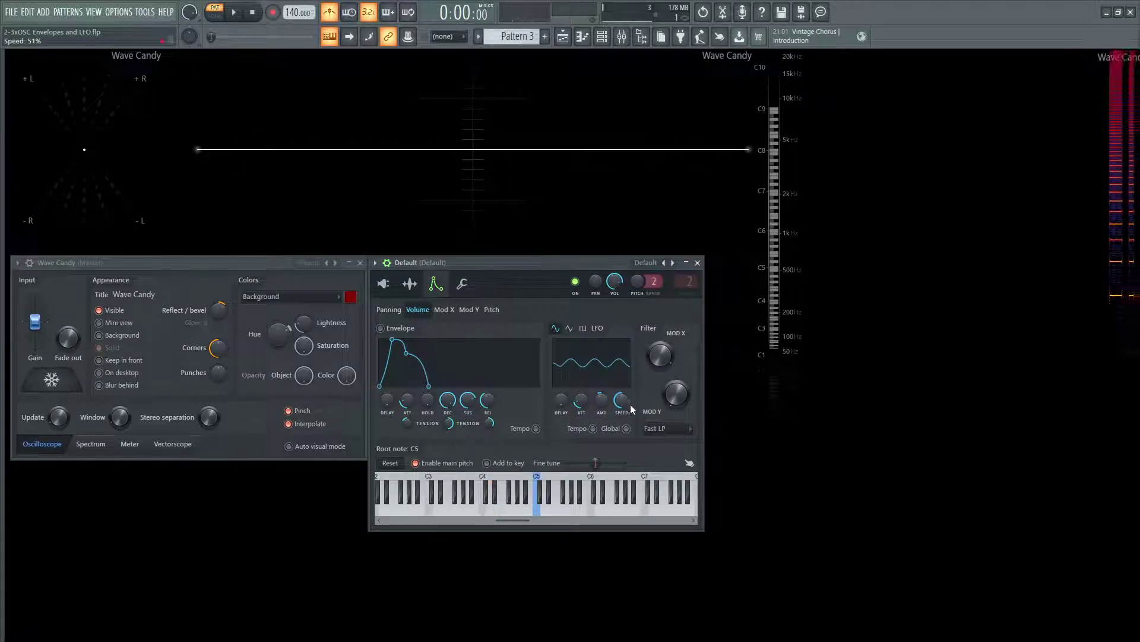
{"action": "key", "text": "v"}
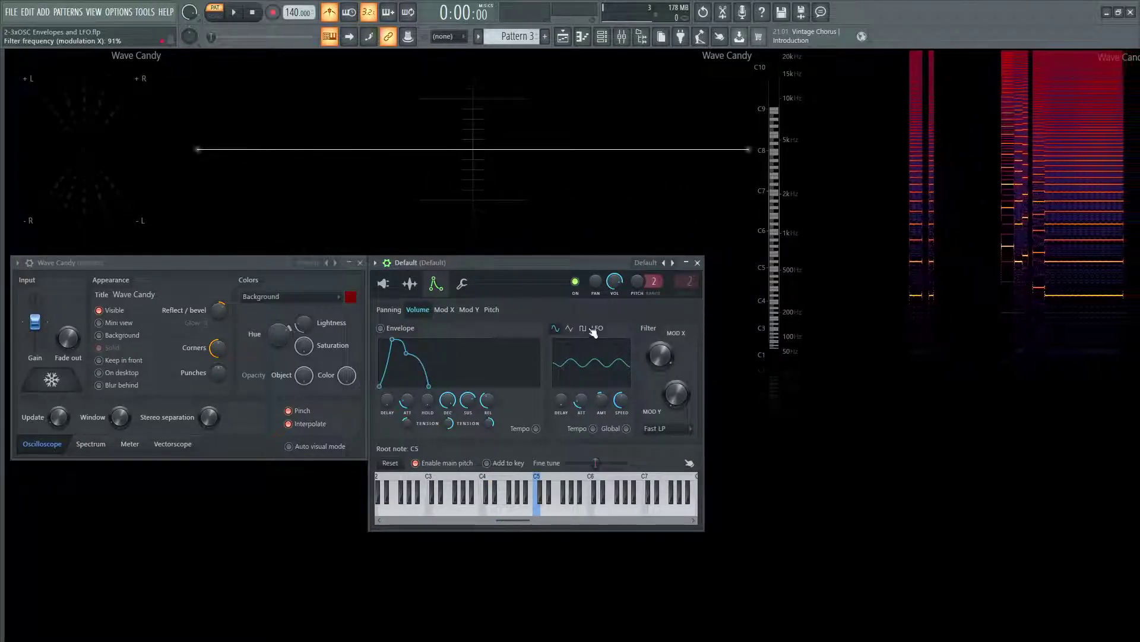
- Compare the Pitch and Volume LFO settings, playing a note while the Pitch target is shown
{"action": "left_click", "coordinate": [492, 309]}
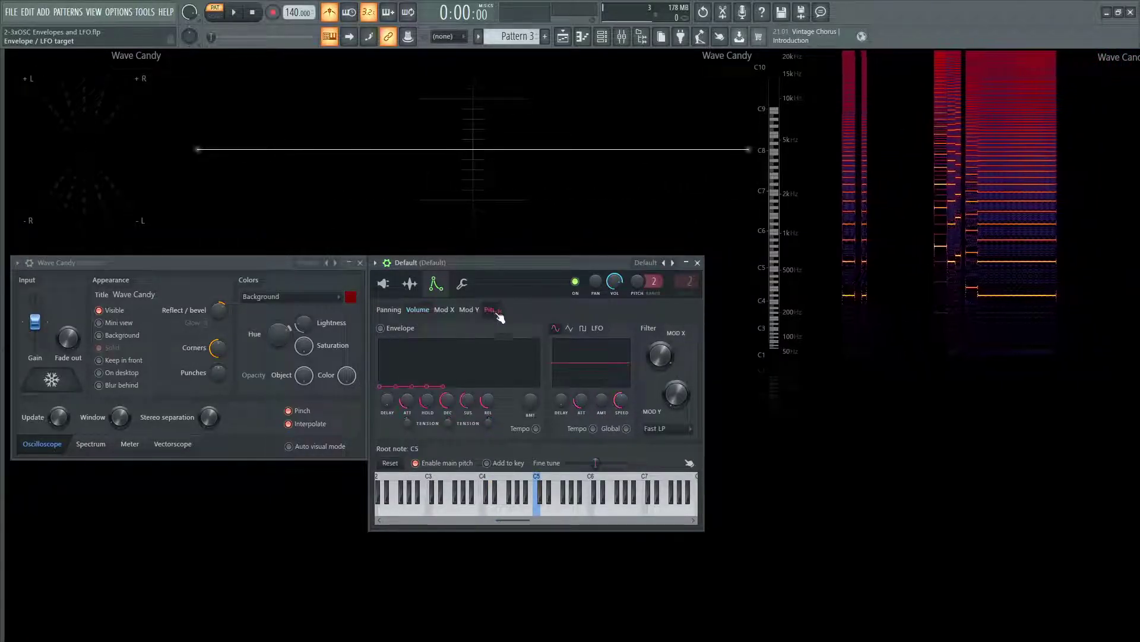
{"action": "key", "text": "x"}
{"action": "left_click", "coordinate": [422, 310]}
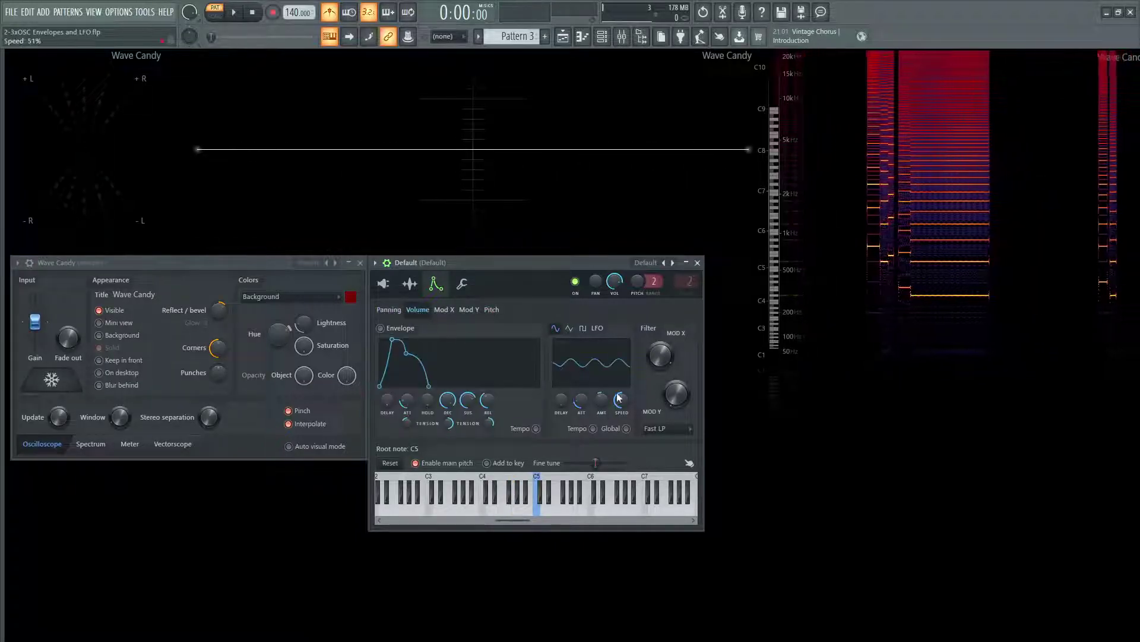
- Set the pitch LFO's amount to 19% and its attack to 59%, playing notes to check the vibrato
{"action": "left_click", "coordinate": [491, 310]}
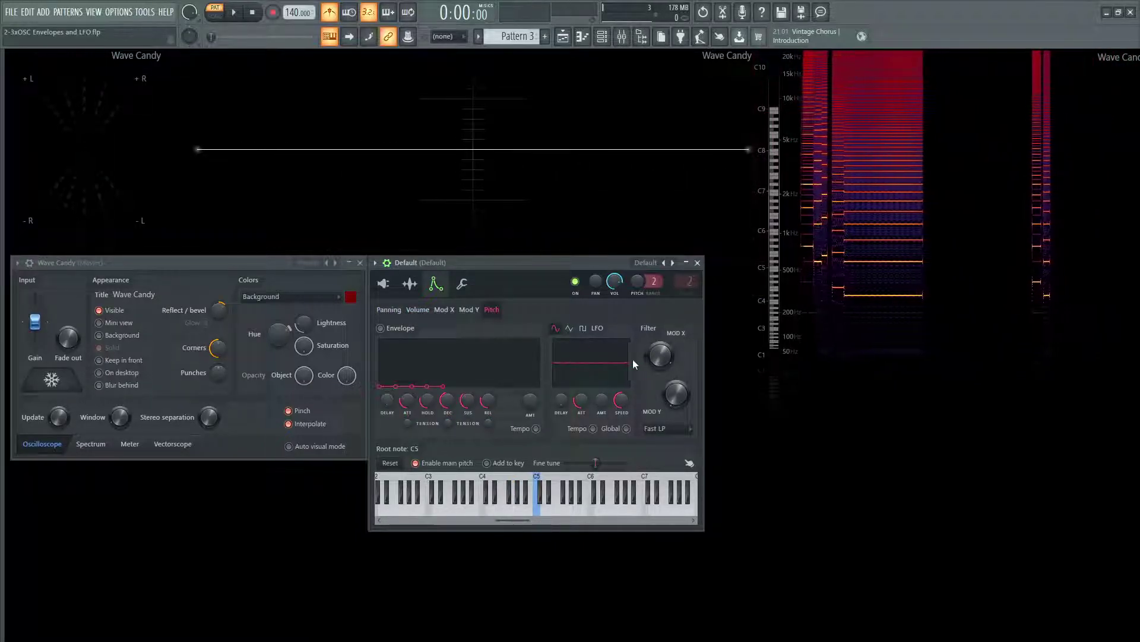
{"action": "left_click_drag", "start_coordinate": [602, 400], "coordinate": [601, 387]}
{"action": "key", "text": "x"}
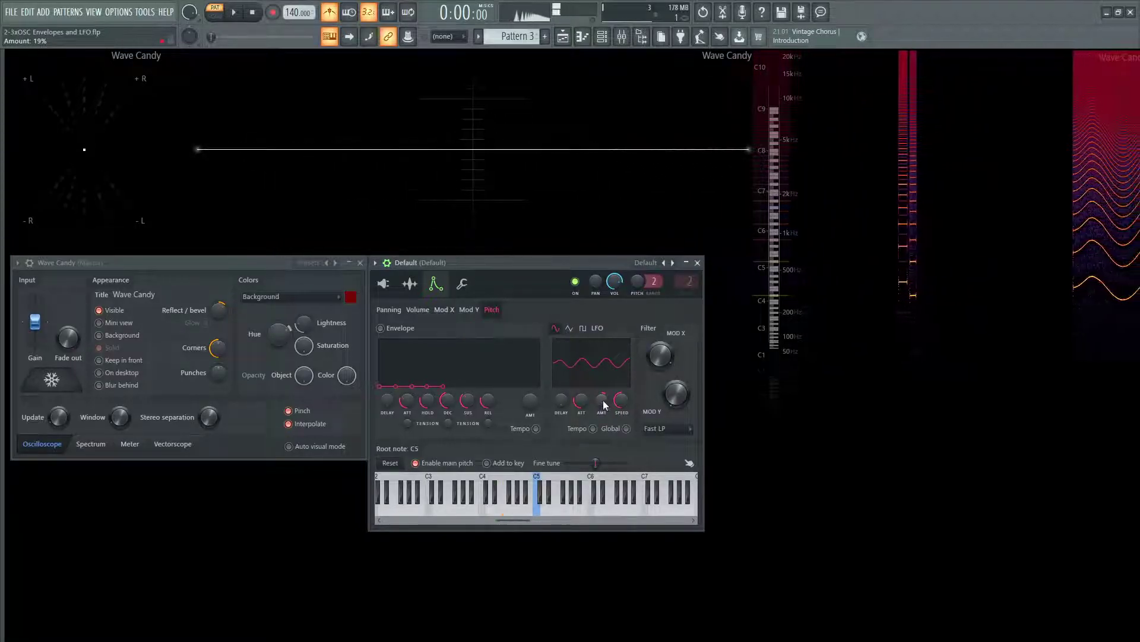
{"action": "key", "text": "x"}
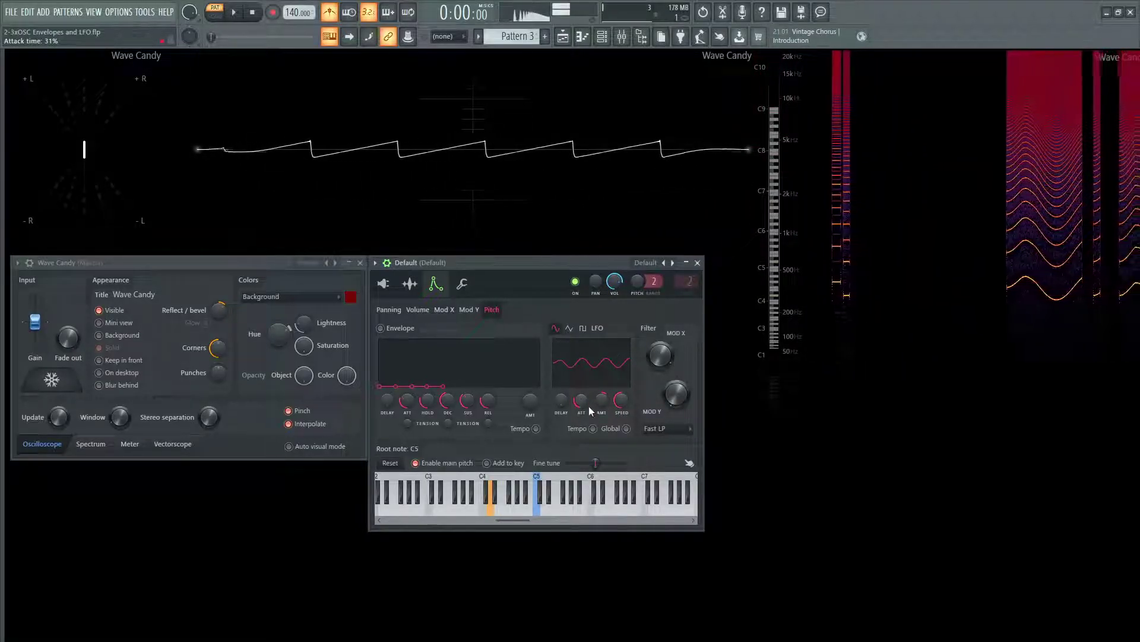
{"action": "mouse_move", "coordinate": [581, 401]}
{"action": "left_mouse_down"}
{"action": "mouse_move", "coordinate": [582, 423]}
{"action": "mouse_move", "coordinate": [583, 402]}
{"action": "left_mouse_up"}
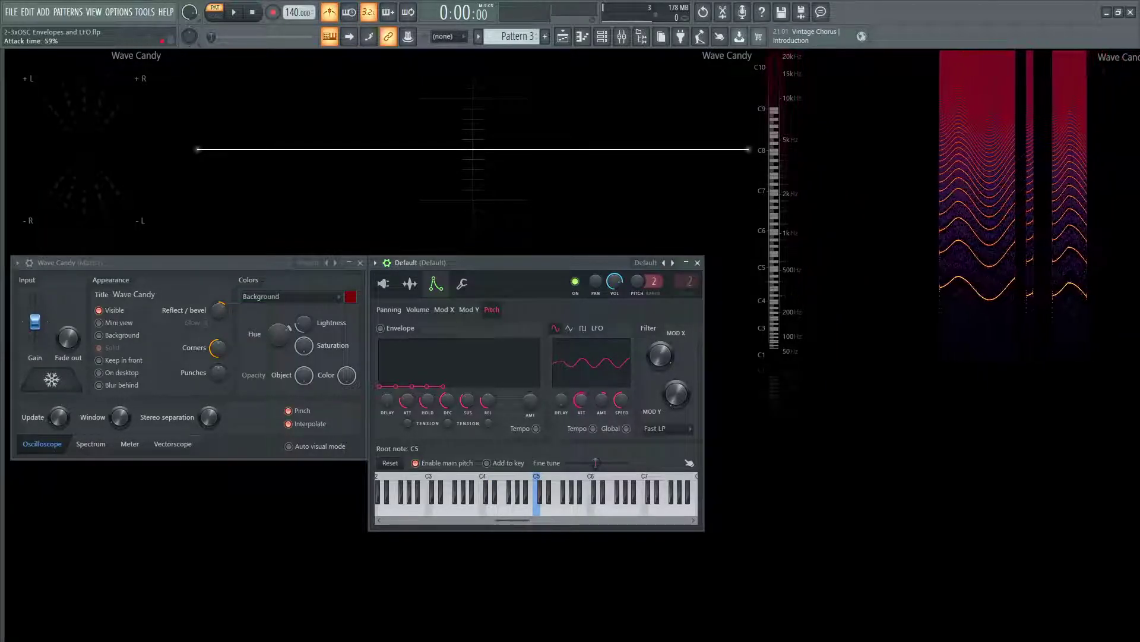
- Set the pitch LFO's attack to 56% and play sustained notes to hear the vibrato build up gradually
{"action": "key", "text": "x"}
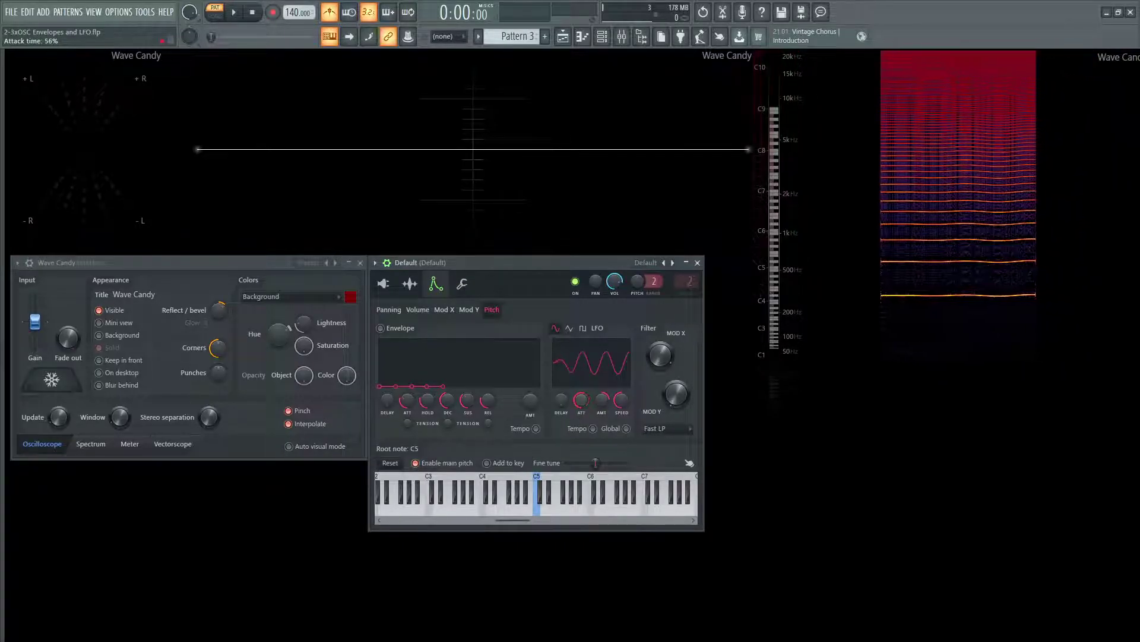
{"action": "key", "text": "x"}
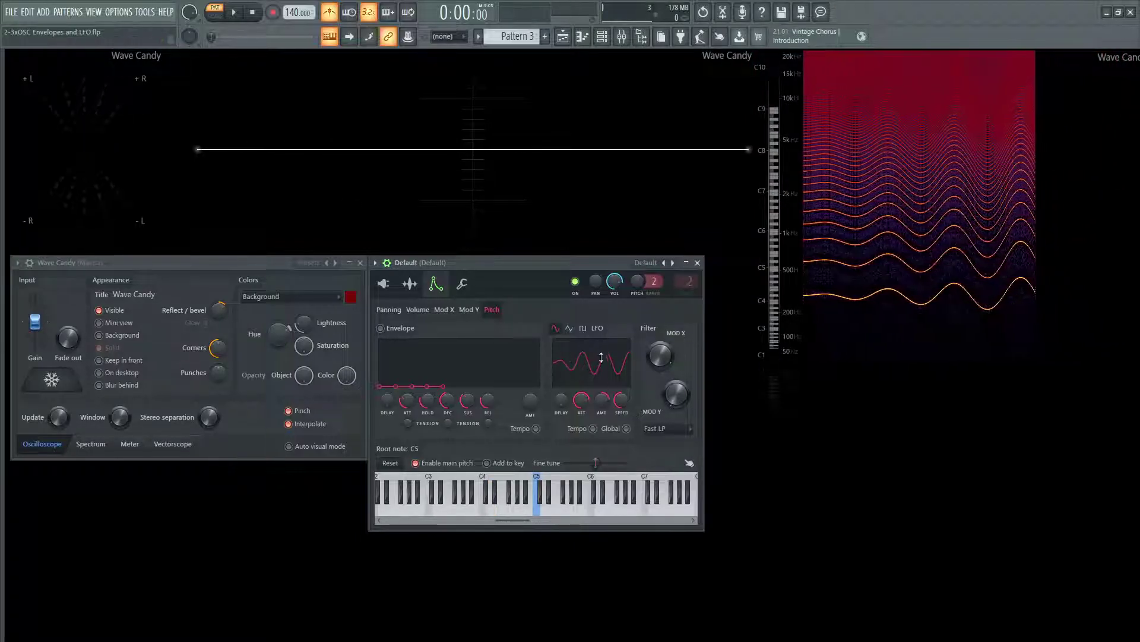
{"action": "key", "text": "v"}
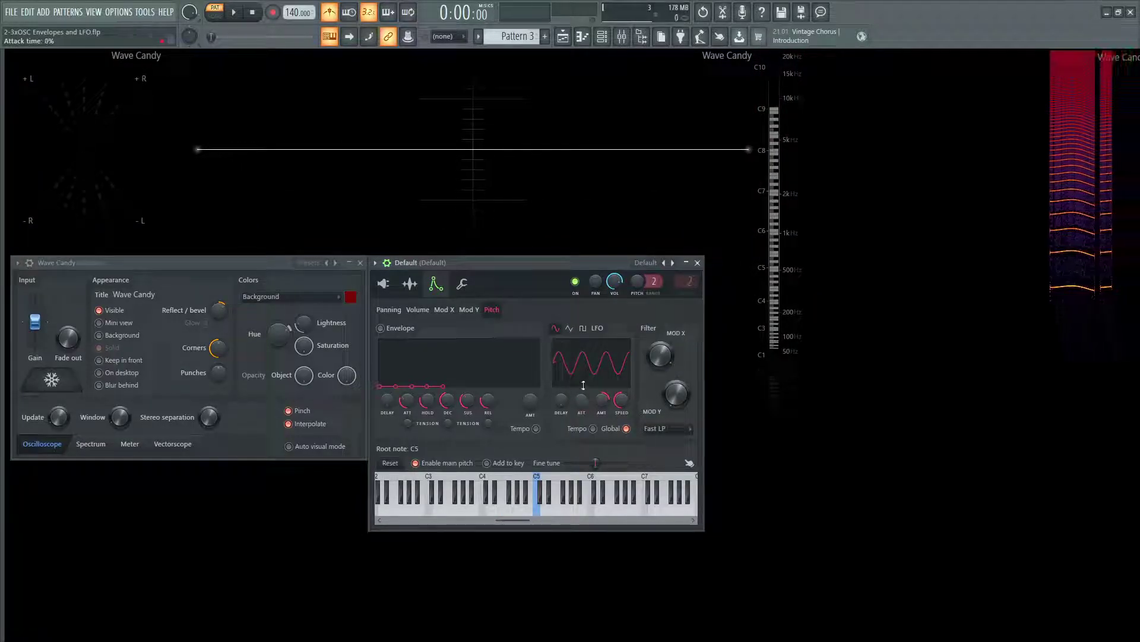
- Play repeated short notes with the pitch LFO's attack at 0% and its Global option on to hear the continuous modulation
{"action": "key", "text": "v"}
{"action": "key", "text": "v"}
{"action": "key", "text": "v"}
{"action": "key", "text": "v"}
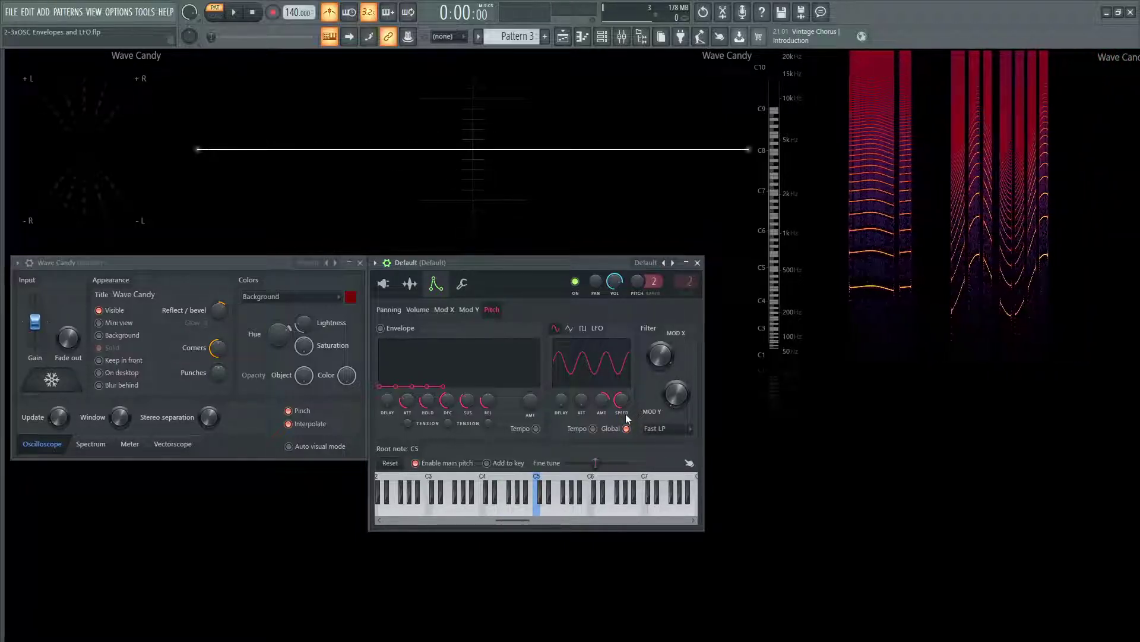
{"action": "key", "text": "v"}
{"action": "key", "text": "v"}
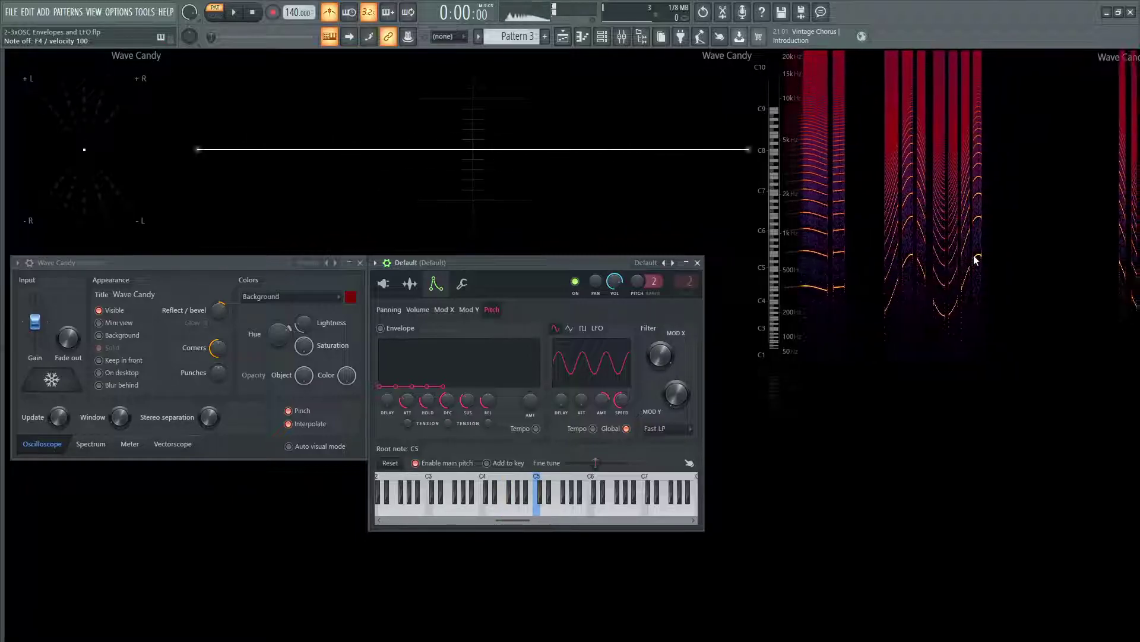
{"action": "key", "text": "v"}
{"action": "key", "text": "v"}
{"action": "key", "text": "v"}
{"action": "key", "text": "v"}
{"action": "key", "text": "v"}
{"action": "key", "text": "v"}
{"action": "key", "text": "v"}
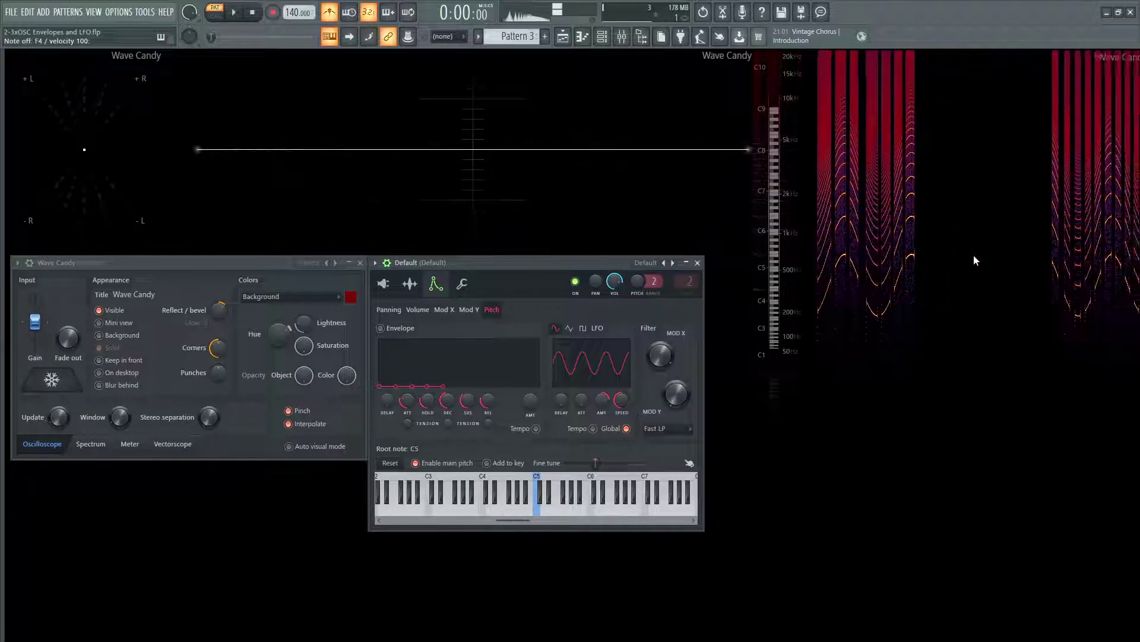
{"action": "key", "text": "v"}
{"action": "key", "text": "v"}
{"action": "key", "text": "v"}
{"action": "key", "text": "v"}
{"action": "key", "text": "v"}
{"action": "key", "text": "v"}
{"action": "key", "text": "v"}
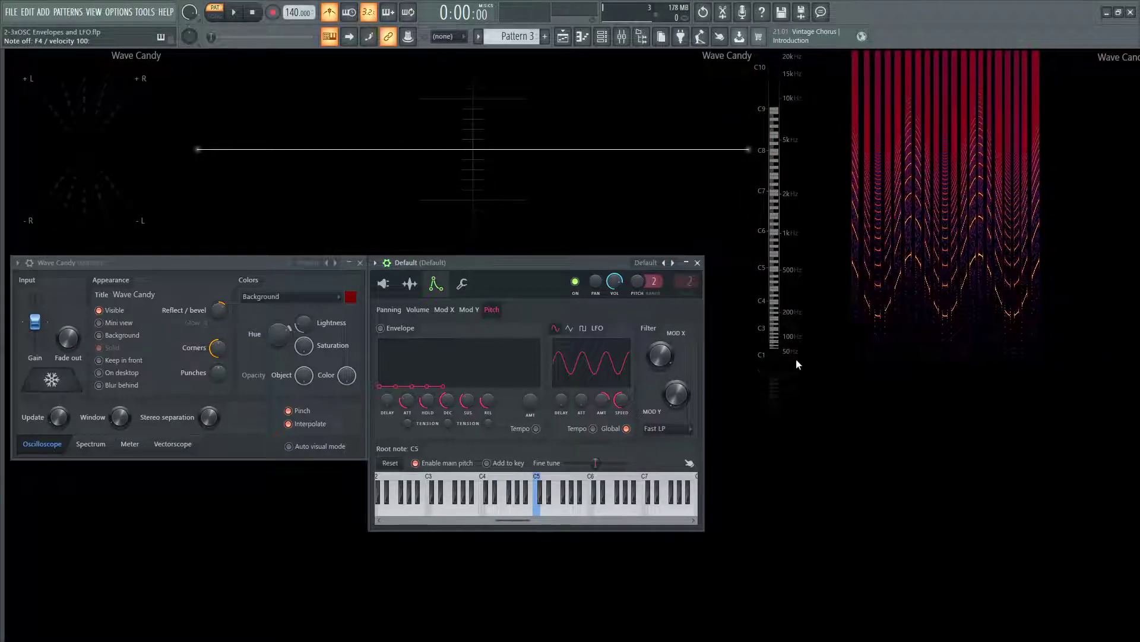
- Turn off the pitch LFO's Global option, playing repeated notes to compare, and reset its amount to zero
{"action": "left_click", "coordinate": [627, 428]}
{"action": "key", "text": "v"}
{"action": "key", "text": "v"}
{"action": "key", "text": "v"}
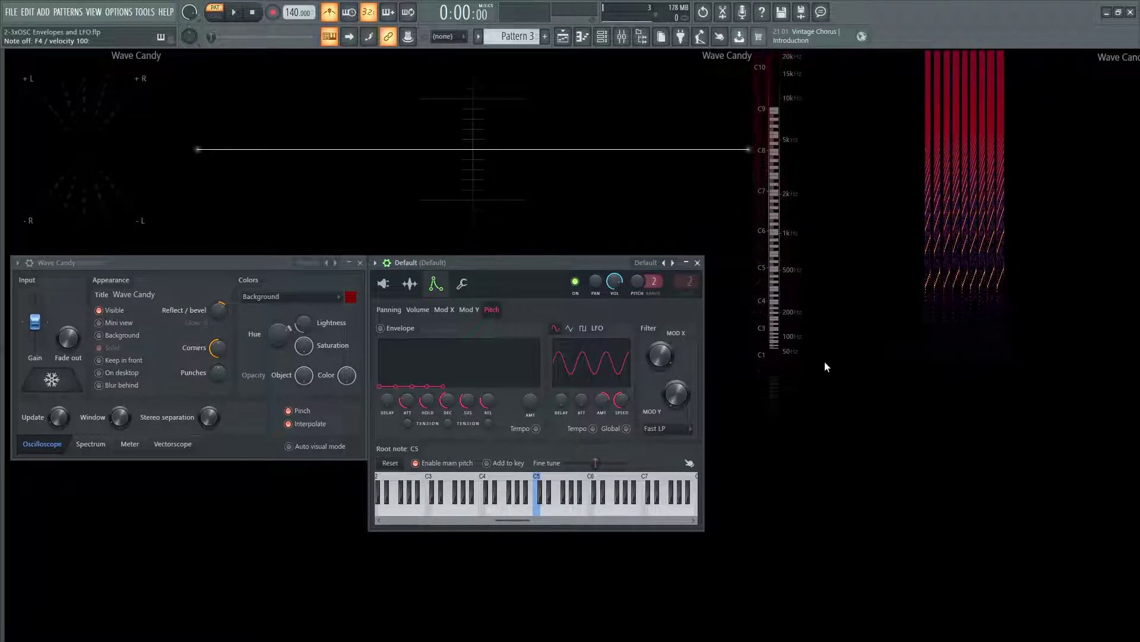
{"action": "key", "text": "x"}
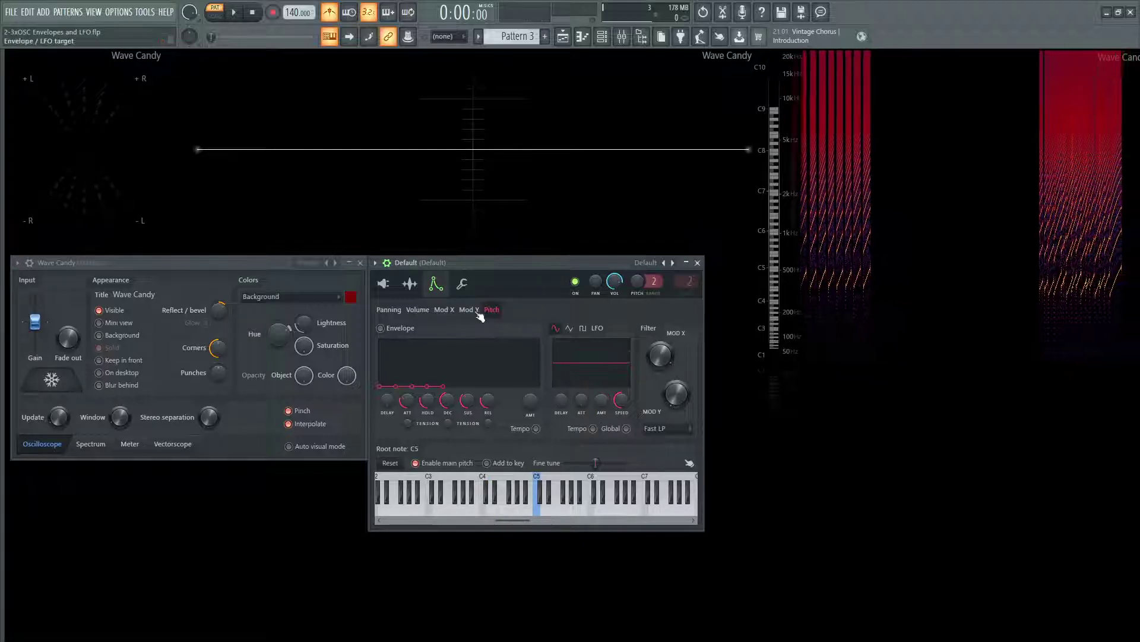
- Give the panning LFO a raised amount, a square shape and a slower speed, playing notes to hear it
{"action": "left_click", "coordinate": [418, 310]}
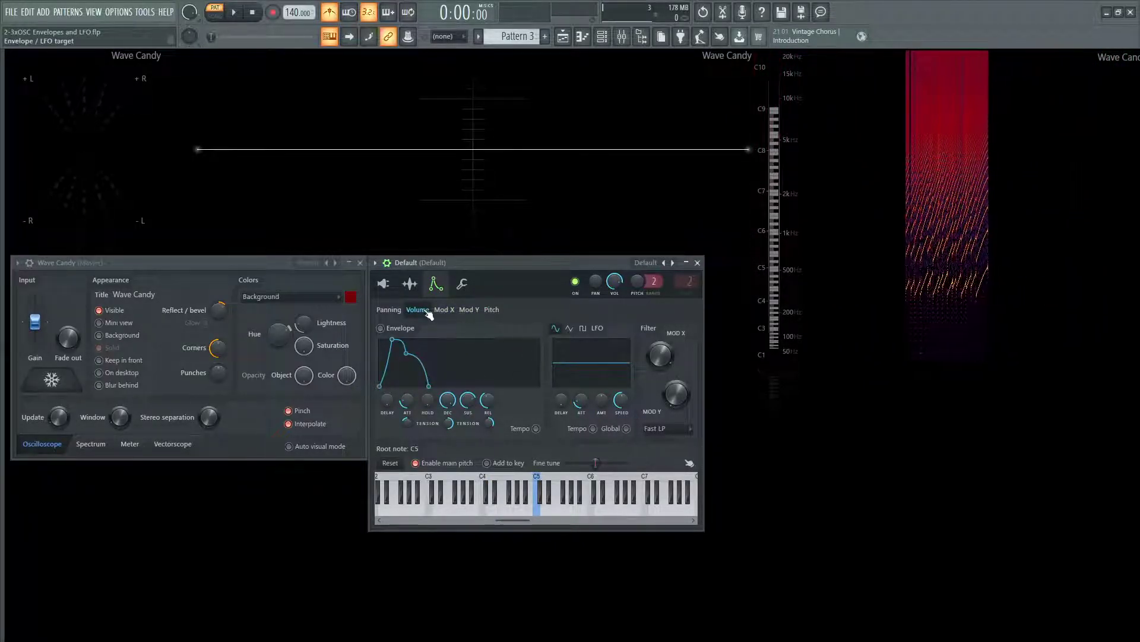
{"action": "left_click", "coordinate": [391, 310]}
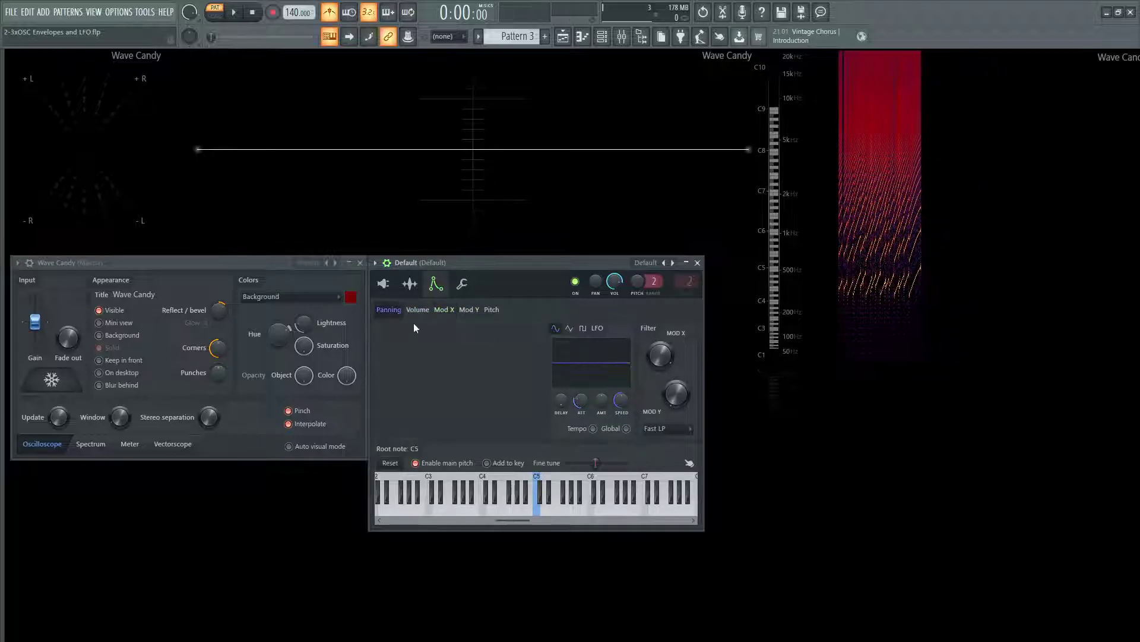
{"action": "left_click", "coordinate": [418, 309]}
{"action": "left_click", "coordinate": [389, 310]}
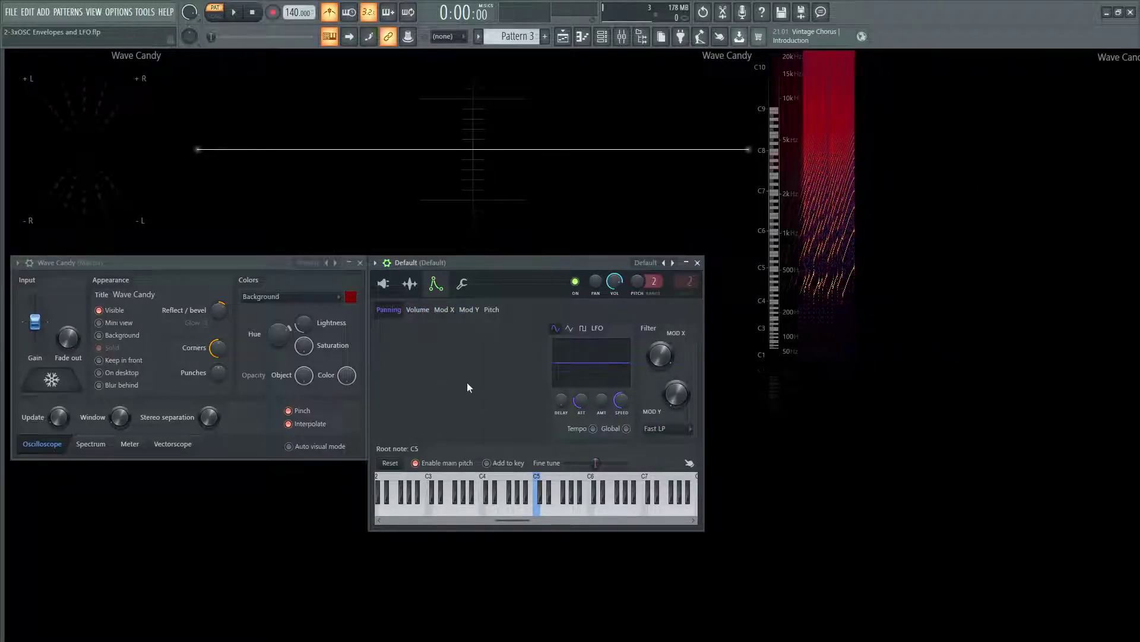
{"action": "left_click_drag", "start_coordinate": [601, 401], "coordinate": [625, 416]}
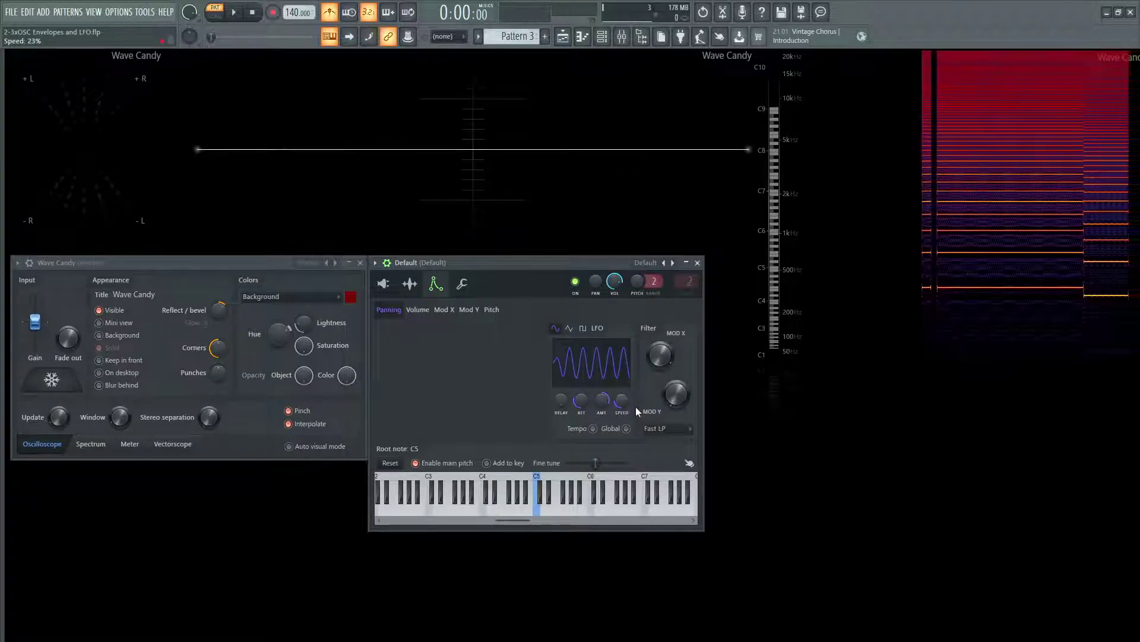
{"action": "left_click", "coordinate": [583, 328]}
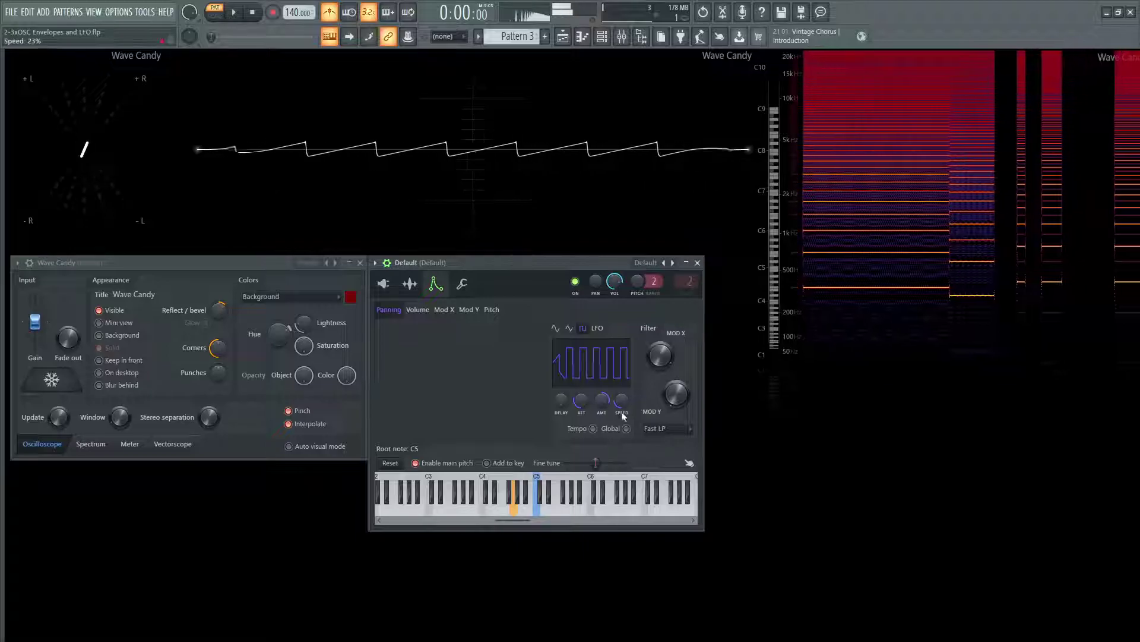
{"action": "left_click_drag", "start_coordinate": [622, 402], "coordinate": [621, 387]}
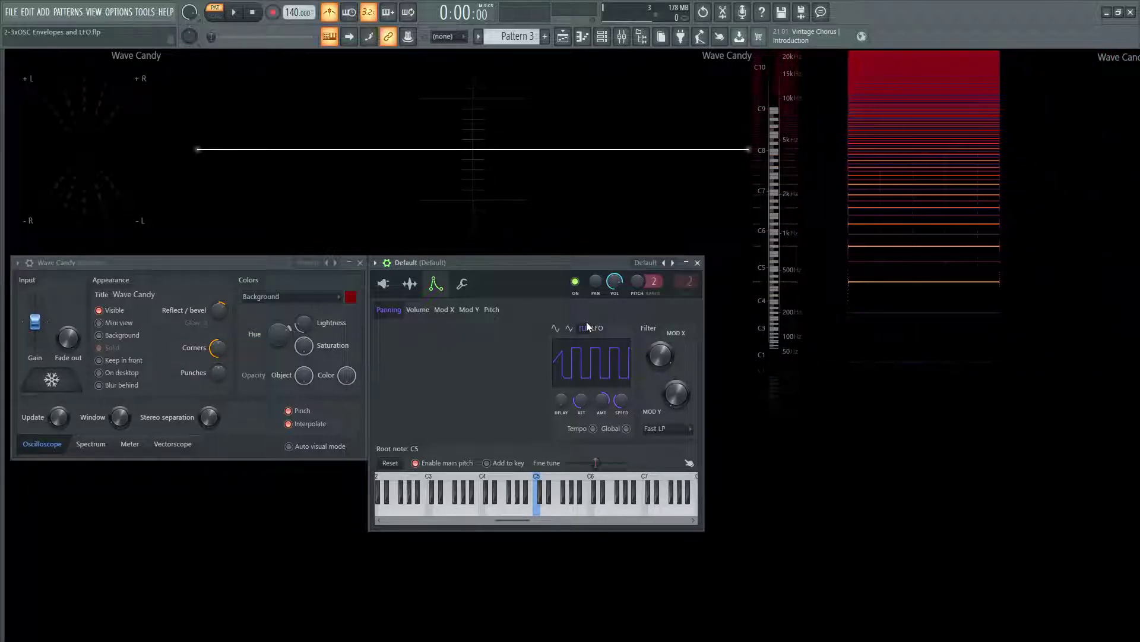
- Review the oscillator and sample settings pages and return to the envelope and LFO page
{"action": "left_click", "coordinate": [383, 284]}
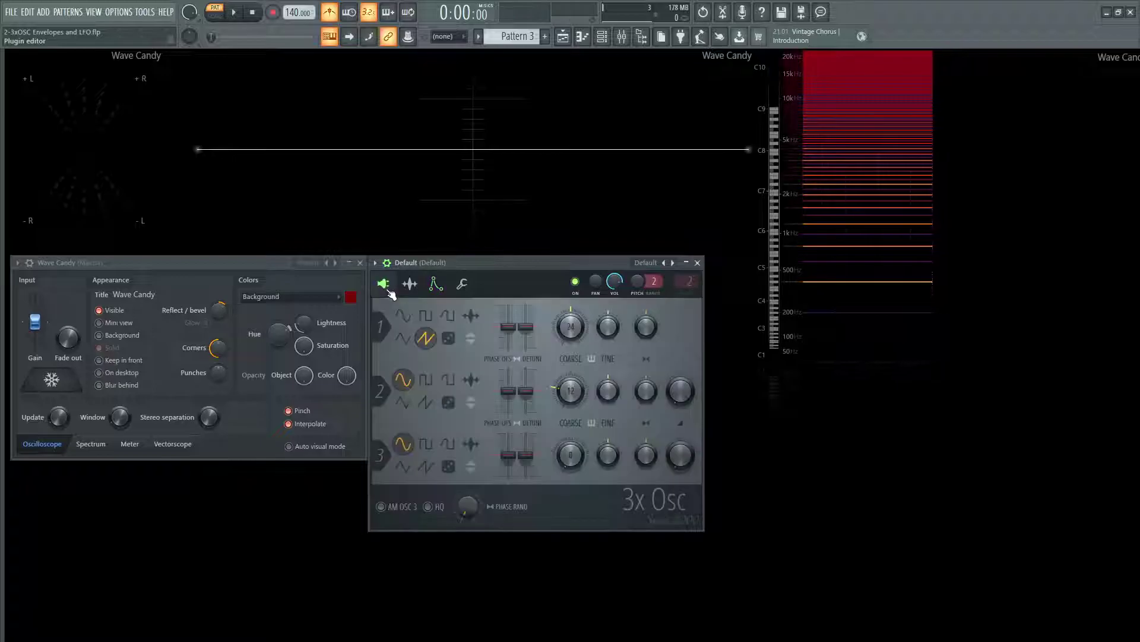
{"action": "left_click", "coordinate": [437, 284]}
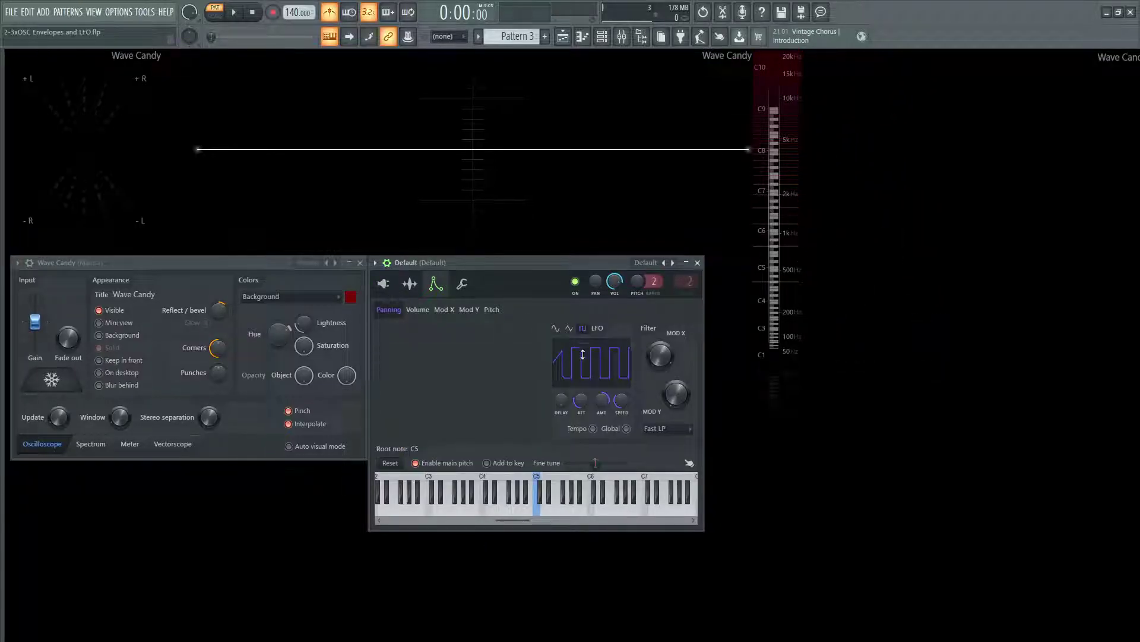
{"action": "left_click", "coordinate": [410, 284]}
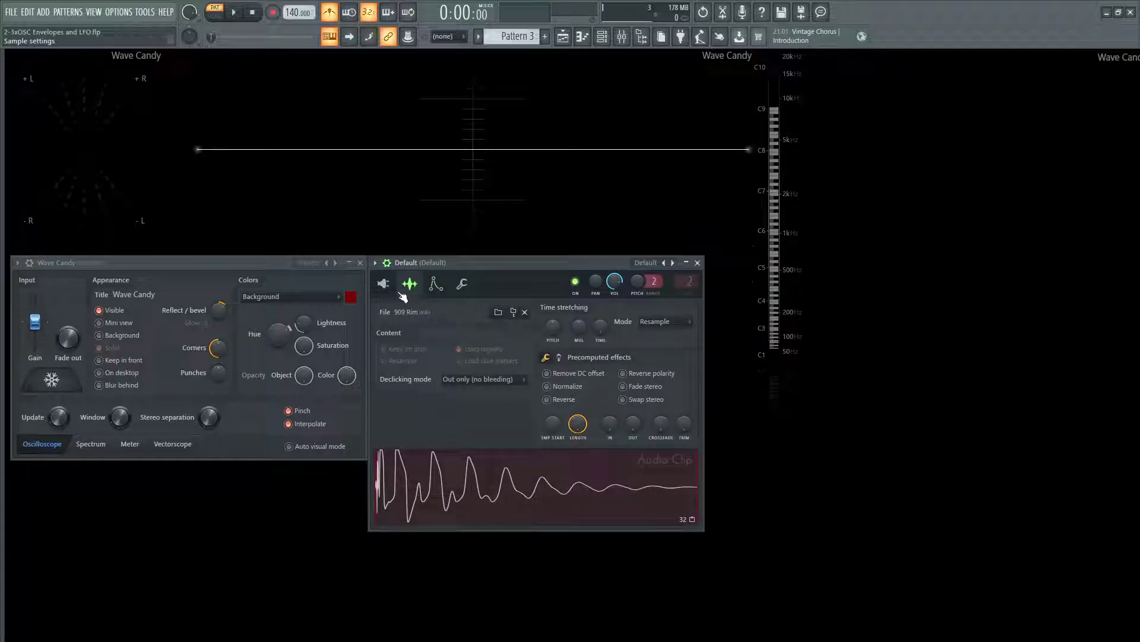
{"action": "left_click", "coordinate": [437, 286]}
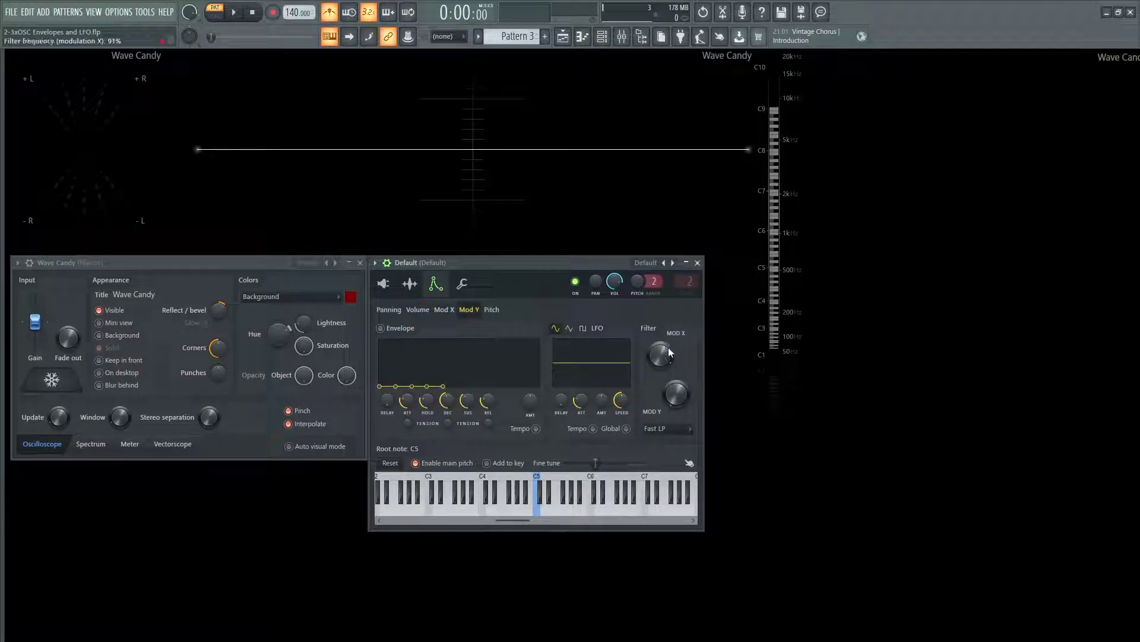
- Sweep the filter's Mod X frequency and adjust its Mod Y bandwidth to 75% while playing notes
{"action": "left_click_drag", "start_coordinate": [660, 356], "coordinate": [659, 362]}
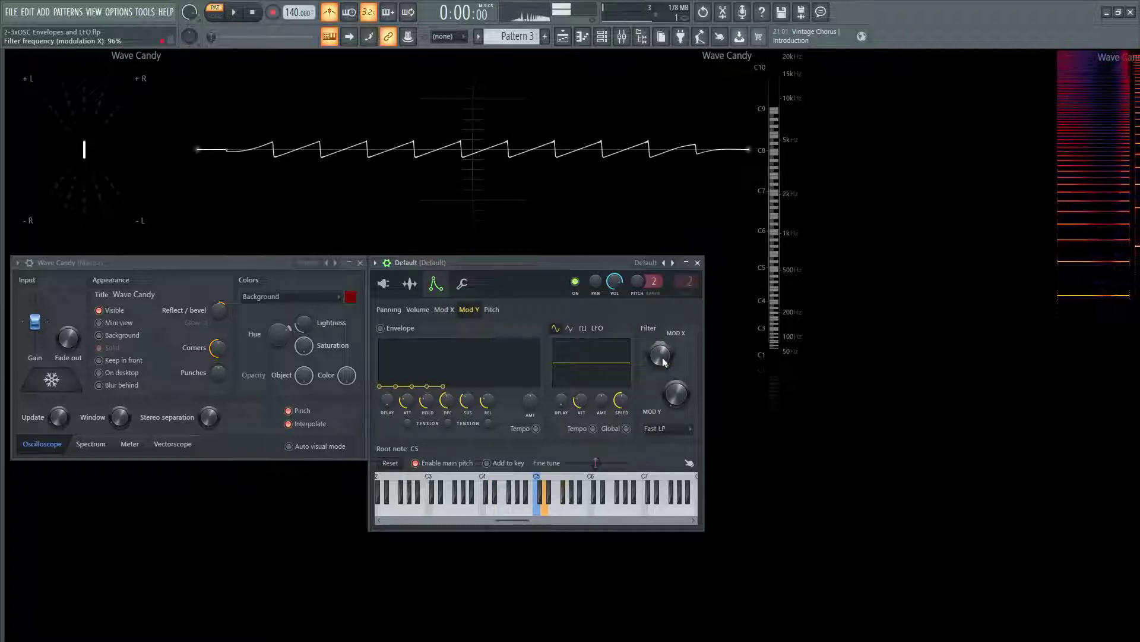
{"action": "mouse_move", "coordinate": [661, 357]}
{"action": "left_mouse_down"}
{"action": "mouse_move", "coordinate": [660, 343]}
{"action": "mouse_move", "coordinate": [660, 372]}
{"action": "mouse_move", "coordinate": [660, 352]}
{"action": "left_mouse_up"}
{"action": "mouse_move", "coordinate": [676, 394]}
{"action": "left_mouse_down"}
{"action": "mouse_move", "coordinate": [676, 382]}
{"action": "mouse_move", "coordinate": [679, 397]}
{"action": "left_mouse_up"}
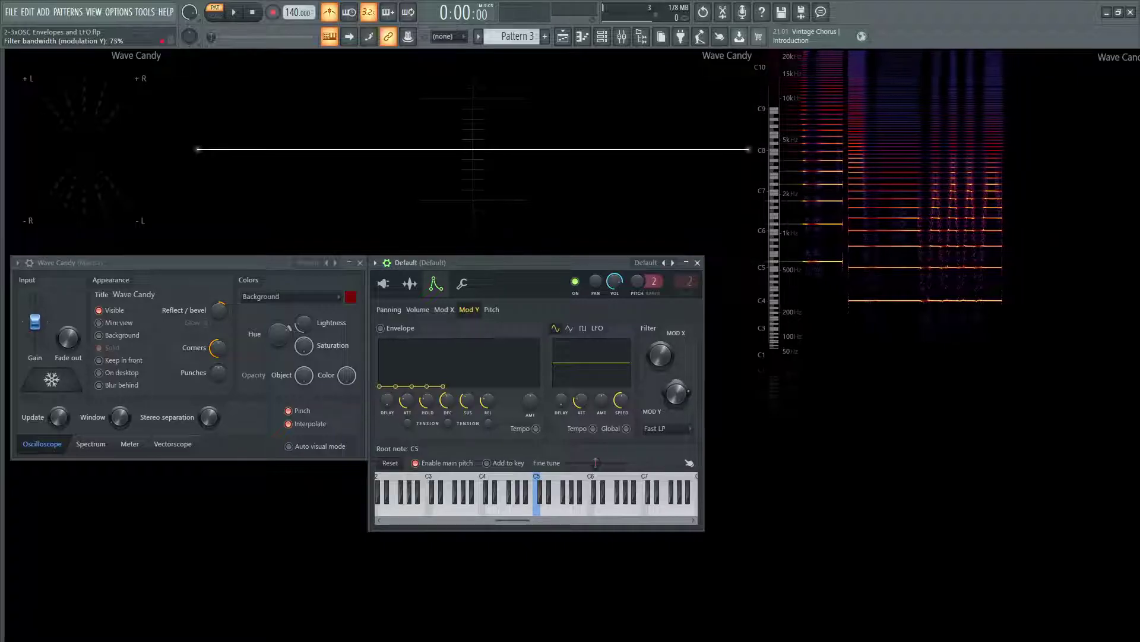
- Try the SVF LPx2 filter type while sweeping the Mod X frequency, and settle on the LP type
{"action": "left_click", "coordinate": [679, 428]}
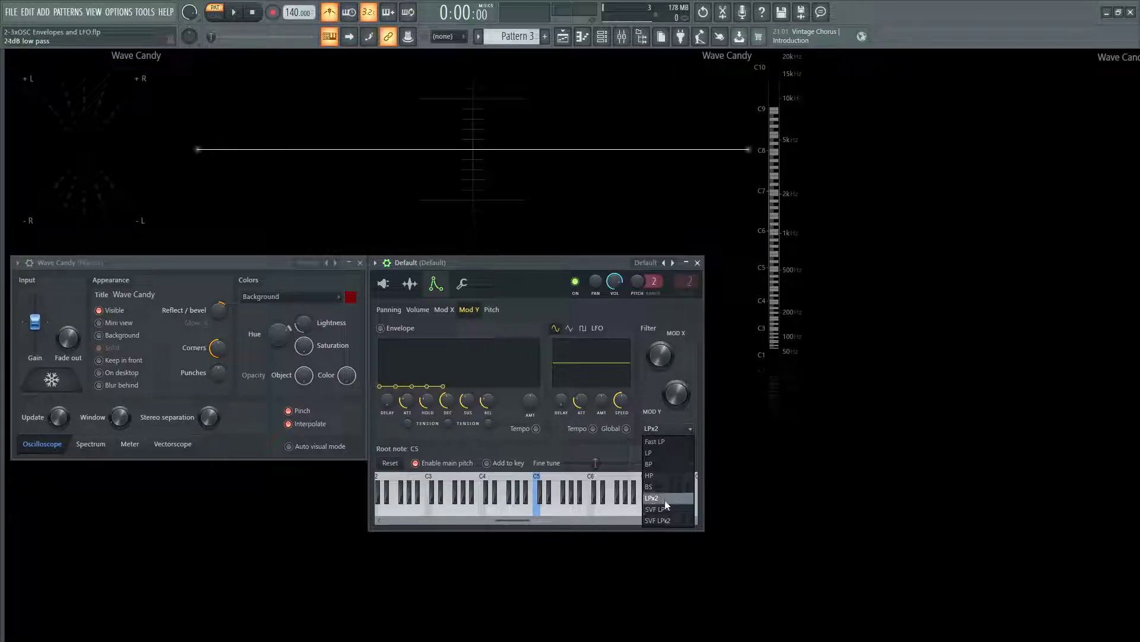
{"action": "left_click", "coordinate": [665, 464]}
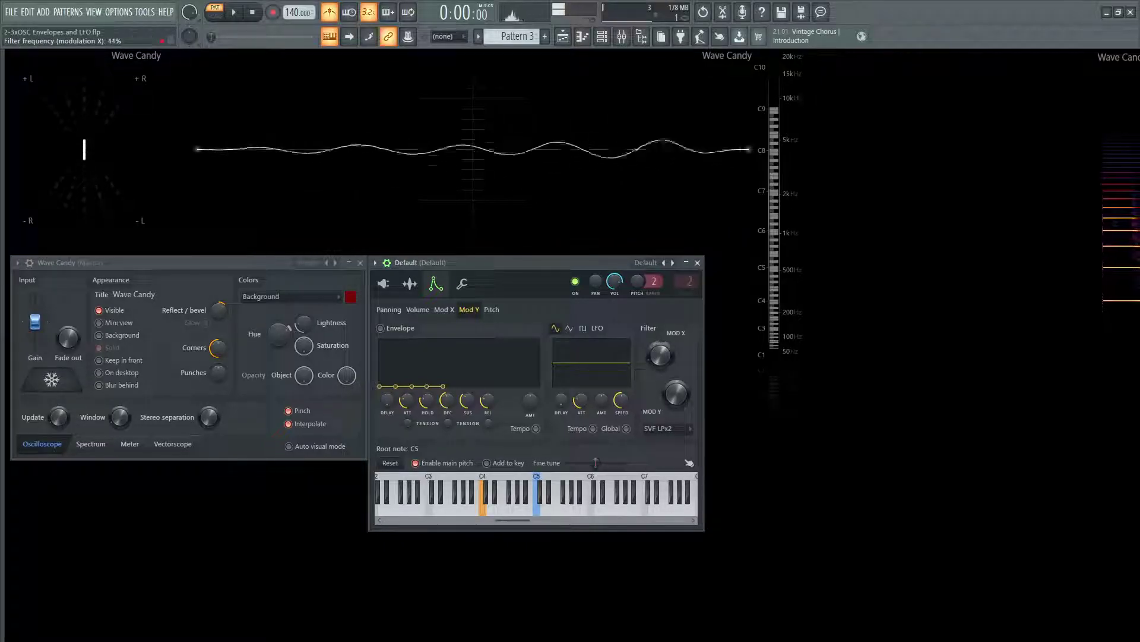
{"action": "left_click_drag", "start_coordinate": [661, 355], "coordinate": [659, 343]}
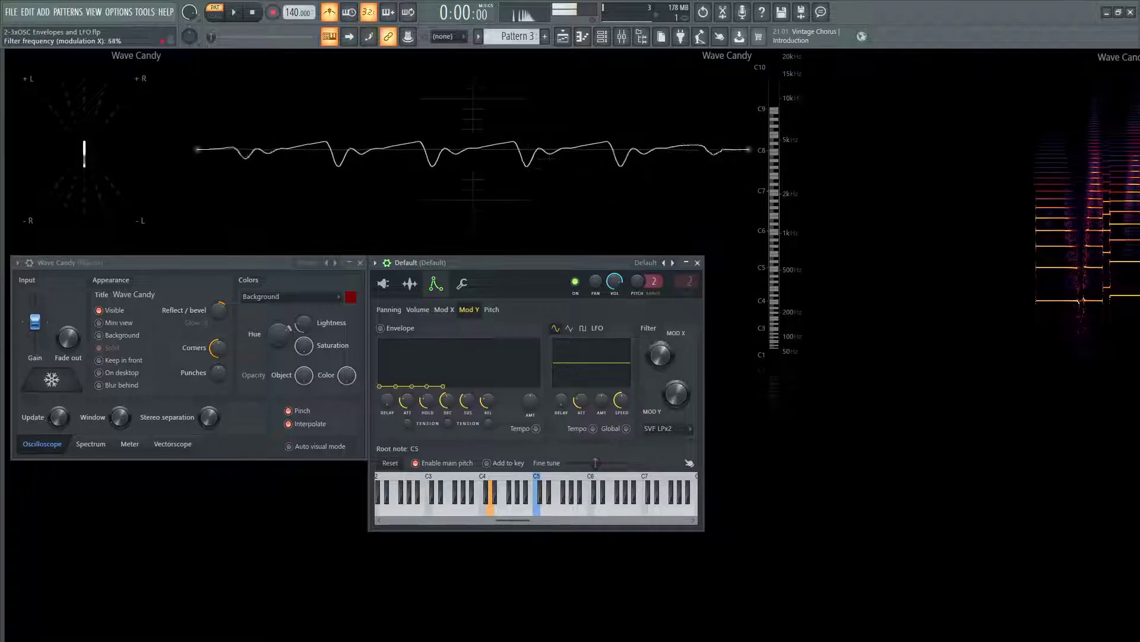
{"action": "left_click", "coordinate": [668, 430]}
{"action": "left_click", "coordinate": [669, 454]}
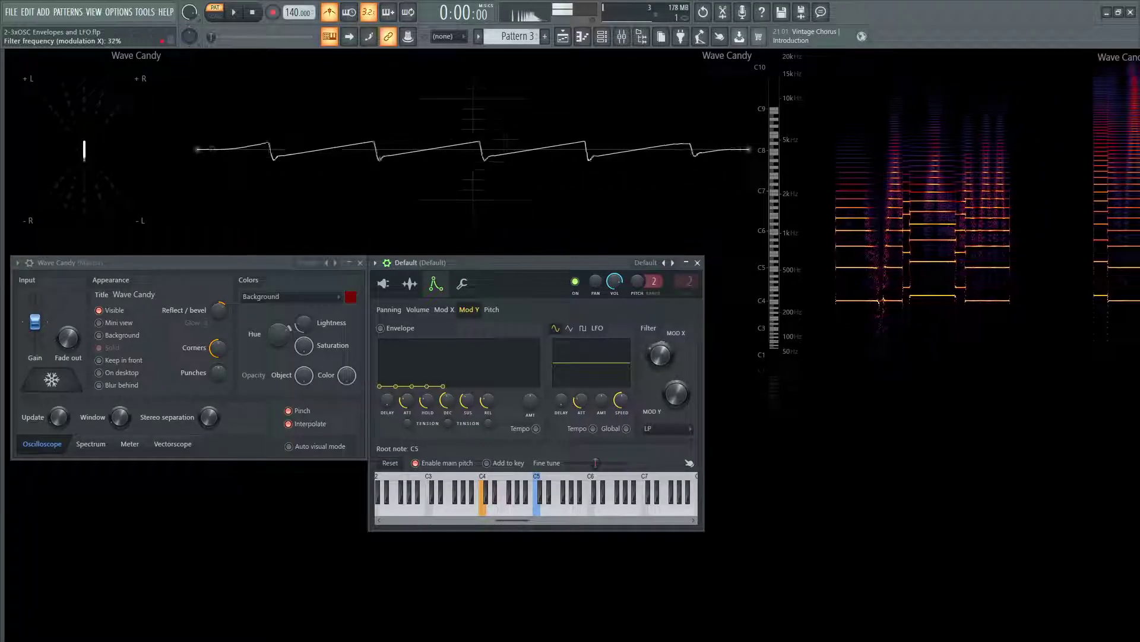
- Shape the Mod X envelope's attack and hold, raise its amount, and add a fast sine LFO to Mod X
{"action": "left_click", "coordinate": [444, 310]}
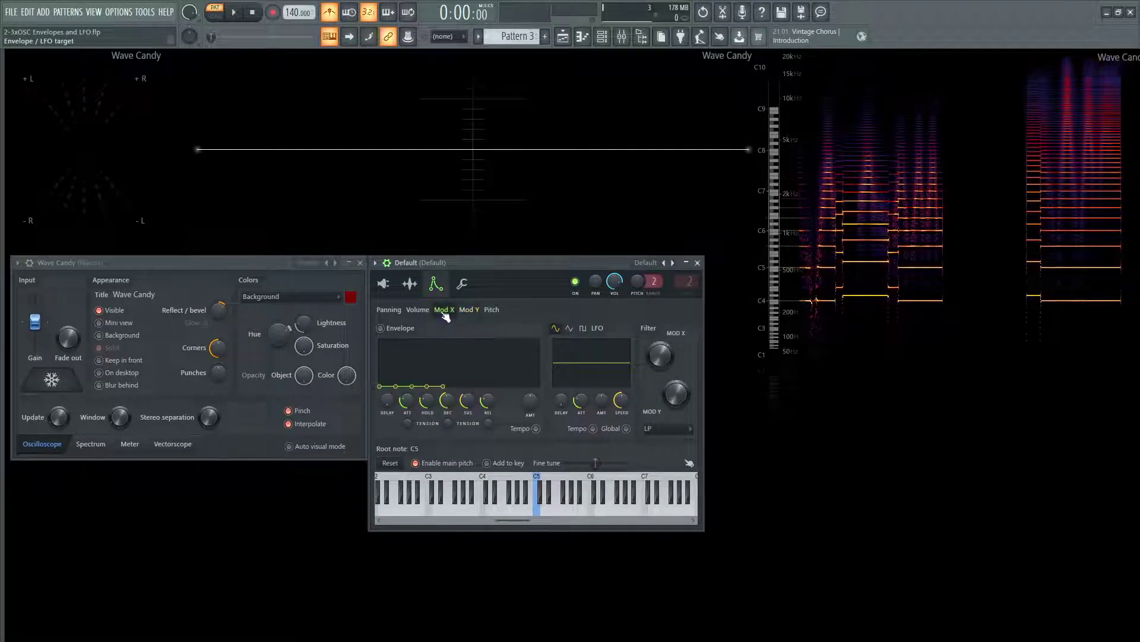
{"action": "left_click", "coordinate": [474, 311]}
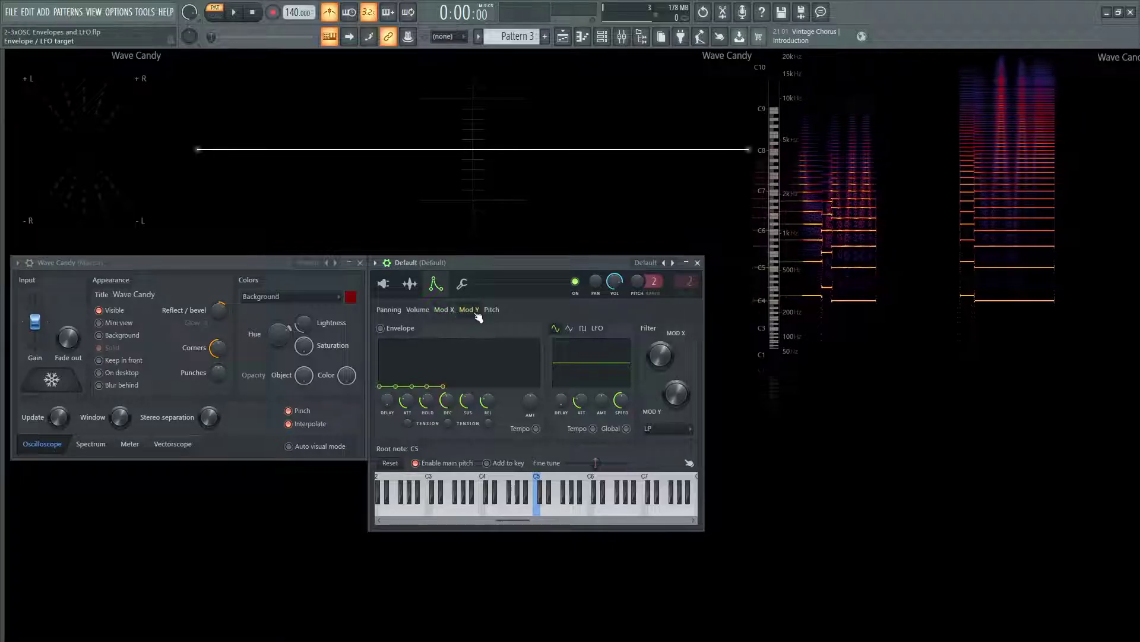
{"action": "left_click", "coordinate": [444, 310]}
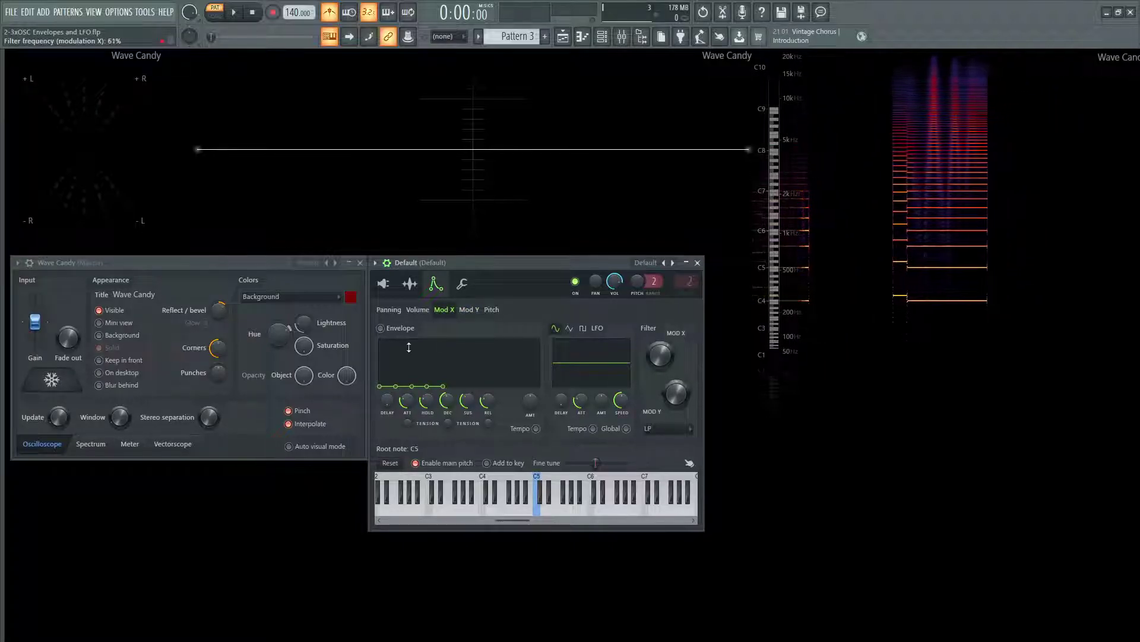
{"action": "mouse_move", "coordinate": [428, 402]}
{"action": "left_mouse_down"}
{"action": "mouse_move", "coordinate": [428, 393]}
{"action": "mouse_move", "coordinate": [407, 400]}
{"action": "left_mouse_up"}
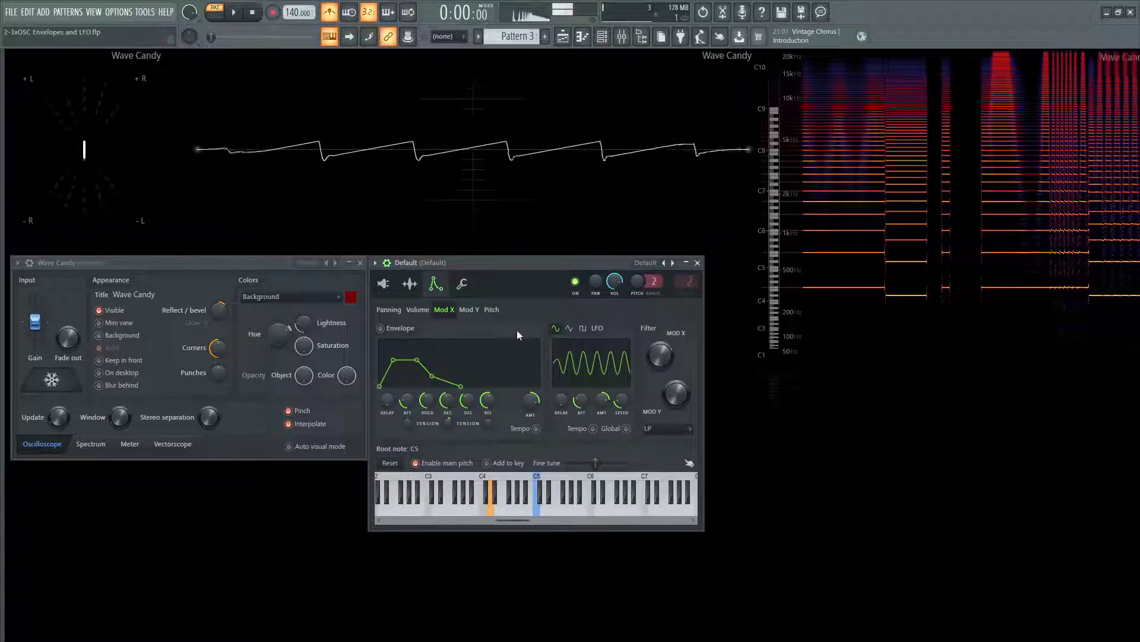
- Raise the Mod Y LFO's amount and set its speed to 49%, playing notes to hear the filter modulation
{"action": "left_click", "coordinate": [468, 309]}
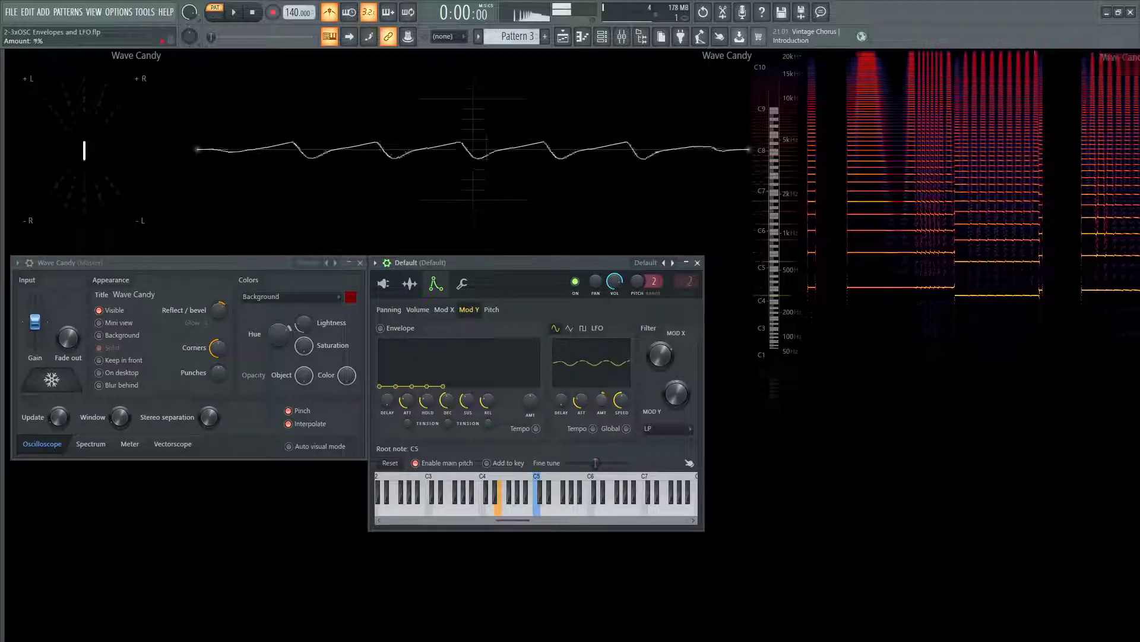
{"action": "left_click_drag", "start_coordinate": [620, 400], "coordinate": [620, 407]}
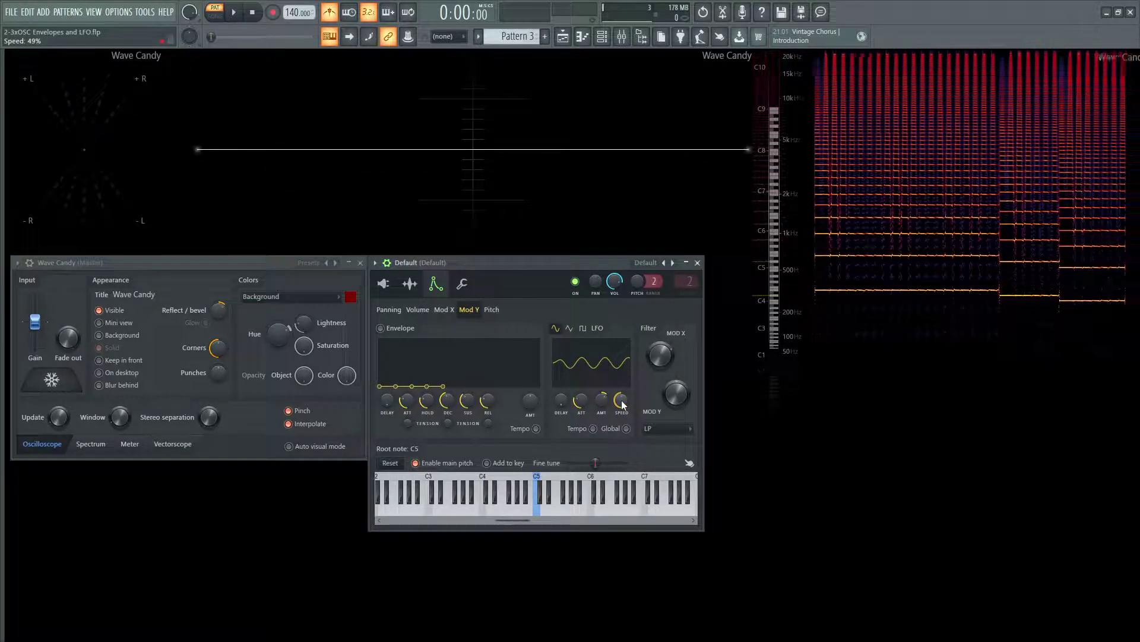
- Review the envelope and LFO settings of the Volume, Mod X, Mod Y, Pitch and Panning targets and return to the oscillator page
{"action": "left_click", "coordinate": [450, 310]}
{"action": "left_click", "coordinate": [424, 310]}
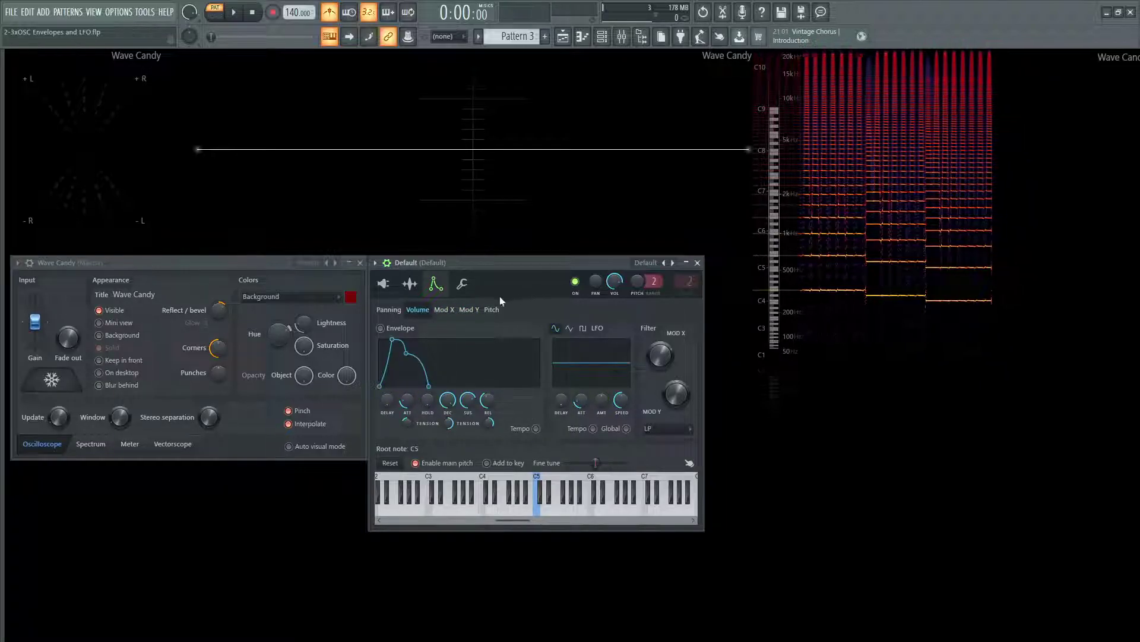
{"action": "left_click", "coordinate": [450, 310]}
{"action": "left_click", "coordinate": [470, 309]}
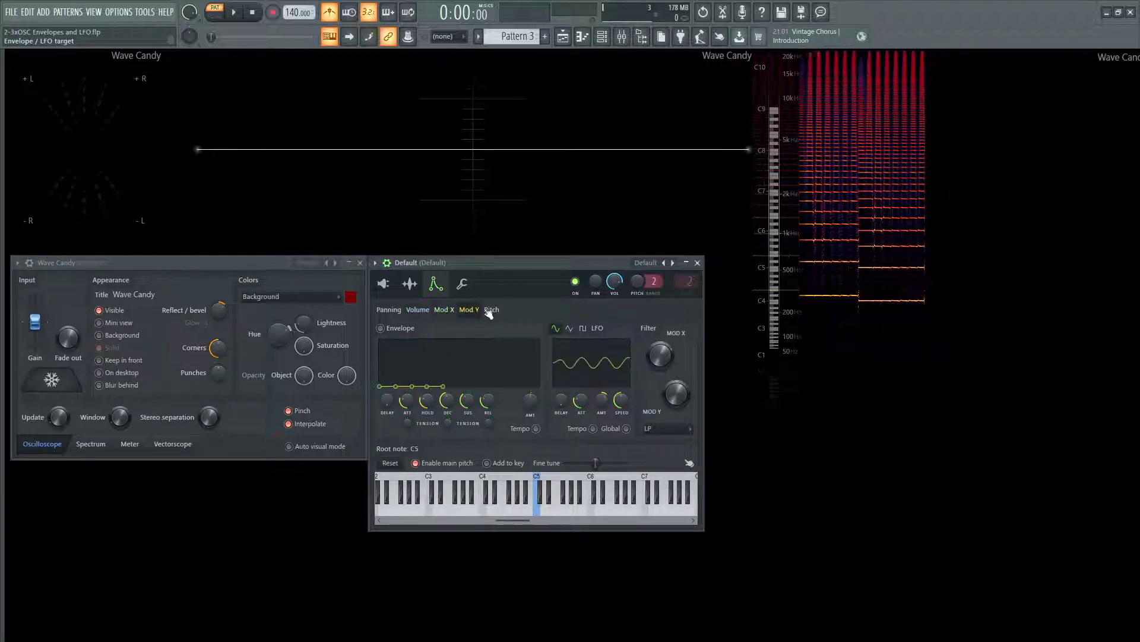
{"action": "left_click", "coordinate": [489, 310]}
{"action": "left_click", "coordinate": [472, 310]}
{"action": "left_click", "coordinate": [454, 310]}
{"action": "left_click", "coordinate": [422, 310]}
{"action": "left_click", "coordinate": [400, 311]}
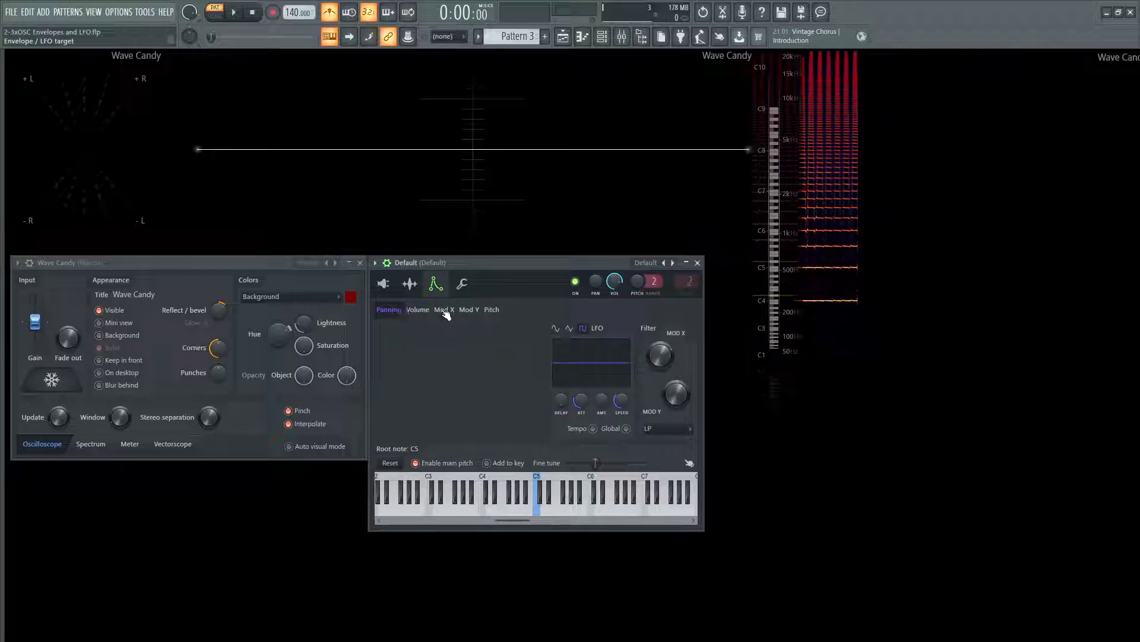
{"action": "left_click", "coordinate": [390, 286]}
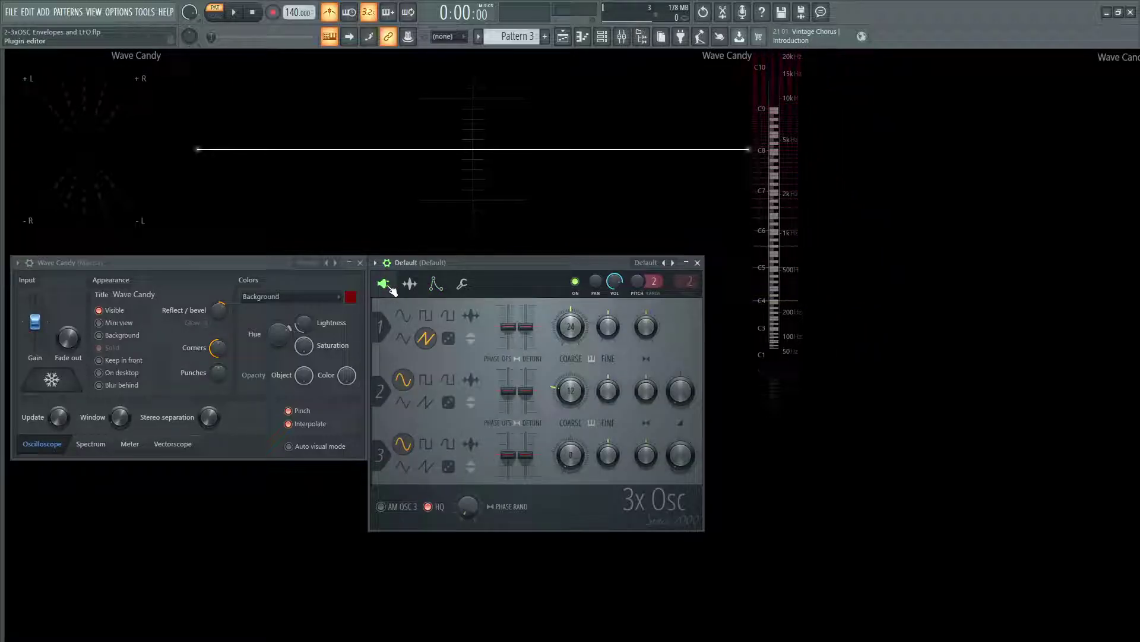